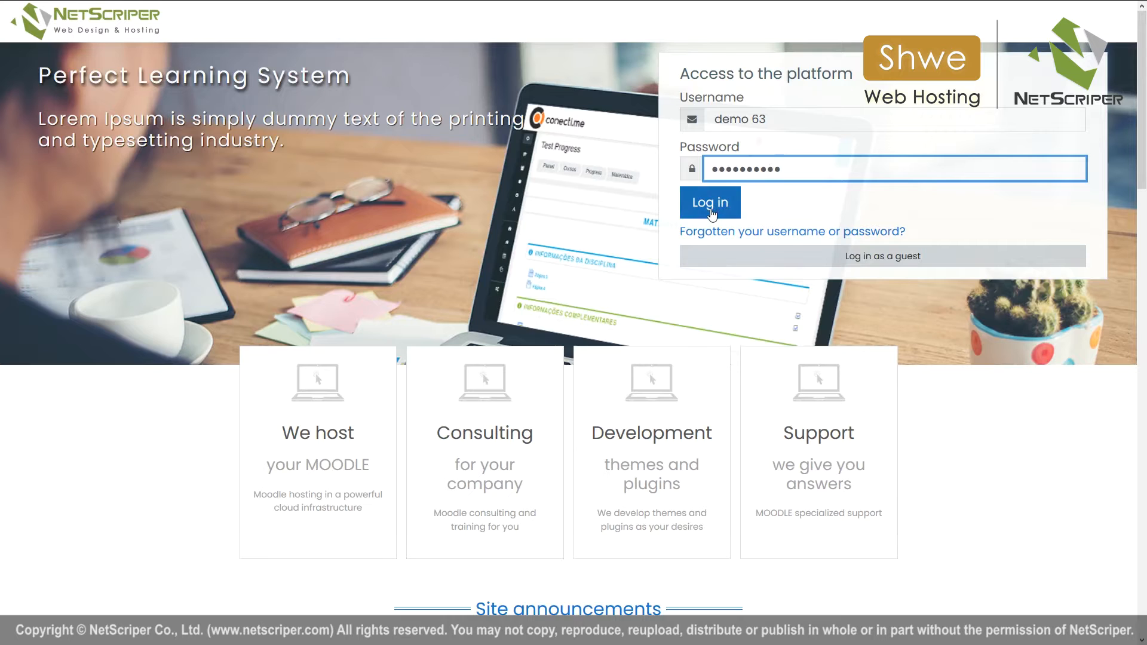
# Log in to the learning platform and open the NS-LMS Demo course
pyautogui.click(714, 206)
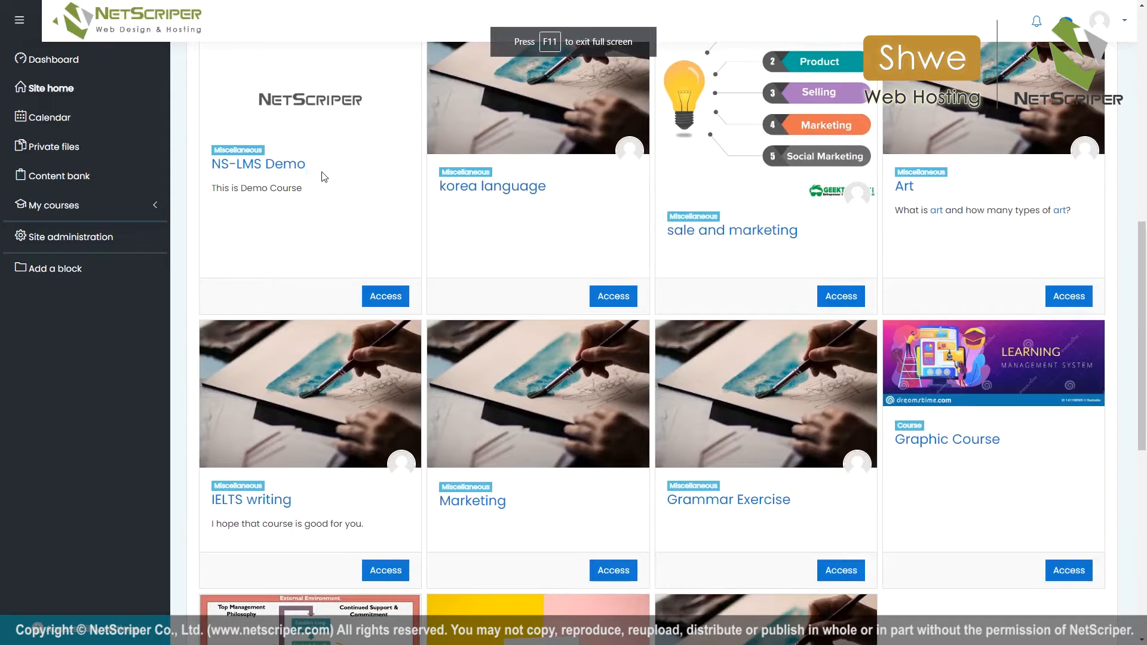
pyautogui.click(309, 111)
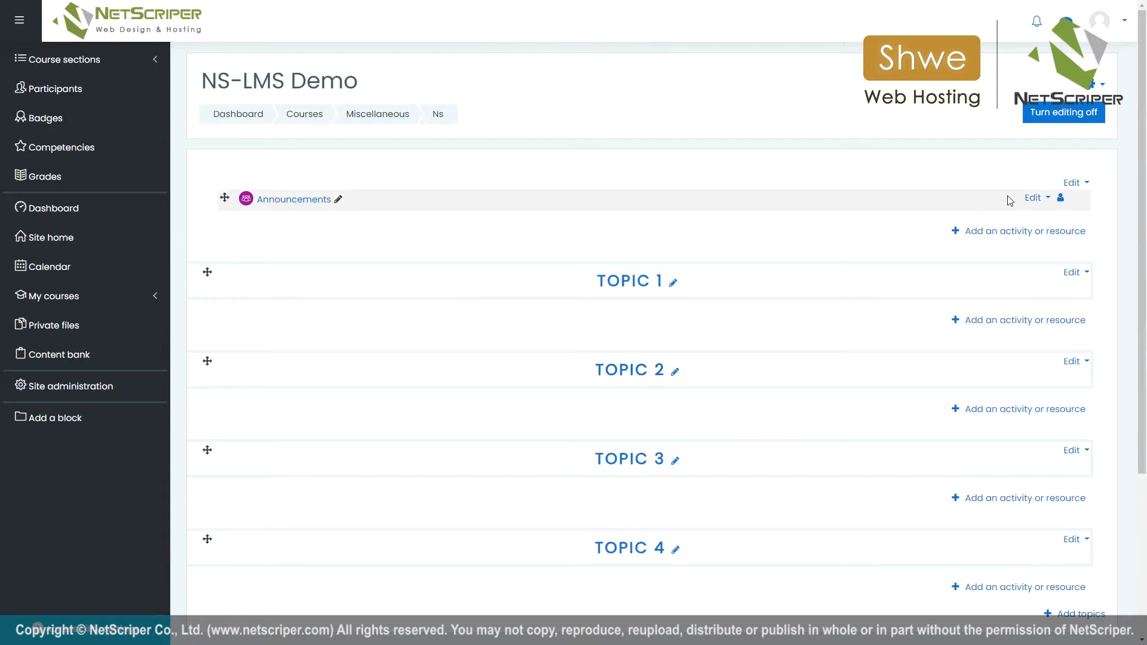
# Edit the course's general section and give it the custom name "Description"
pyautogui.click(1070, 187)
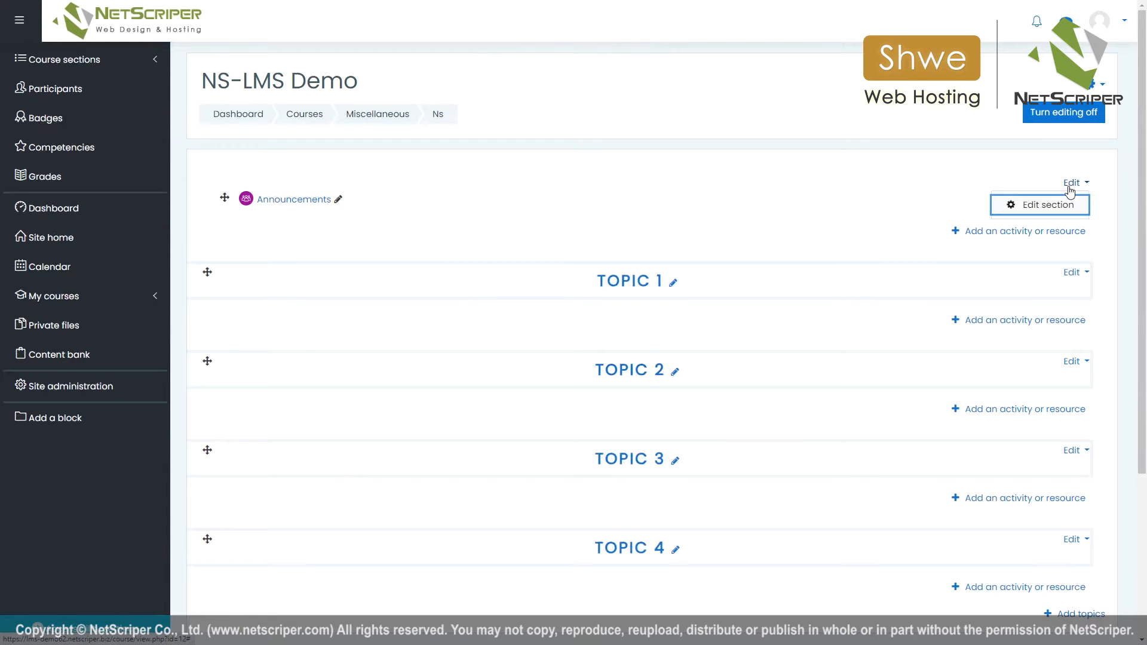
pyautogui.click(1040, 204)
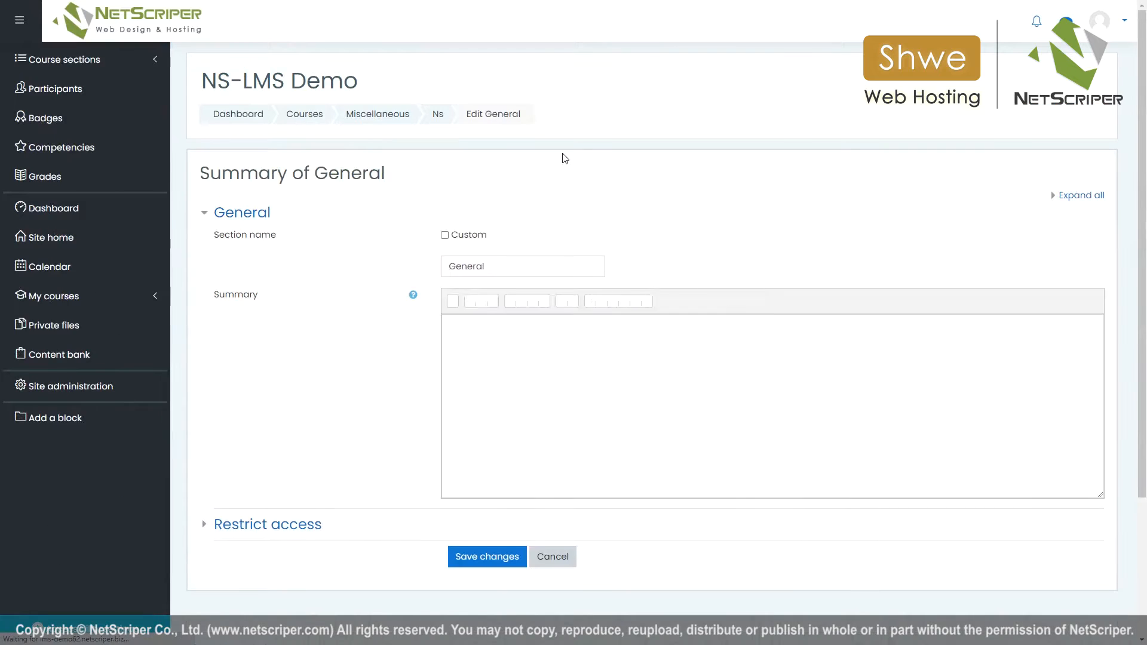
pyautogui.click(447, 235)
pyautogui.click(463, 260)
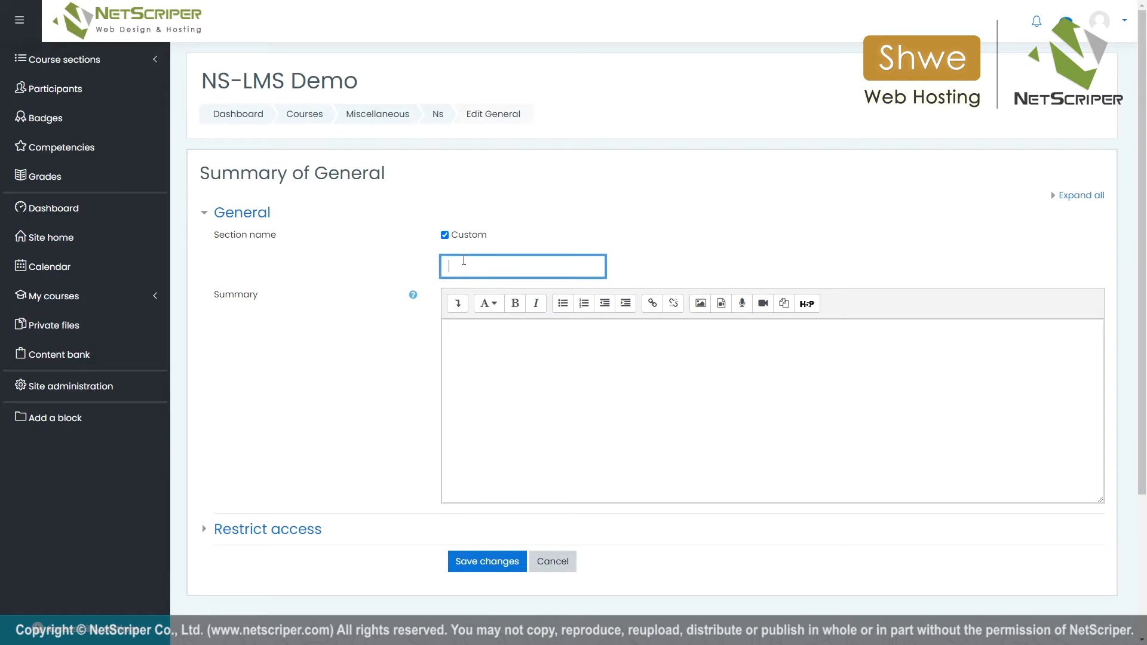
pyautogui.write('Desc')
pyautogui.press('BackSpace')
pyautogui.write('iption')
# Enter "Welcome to my classroom" as the Description section's summary and save the changes
pyautogui.click(486, 344)
pyautogui.write('We')
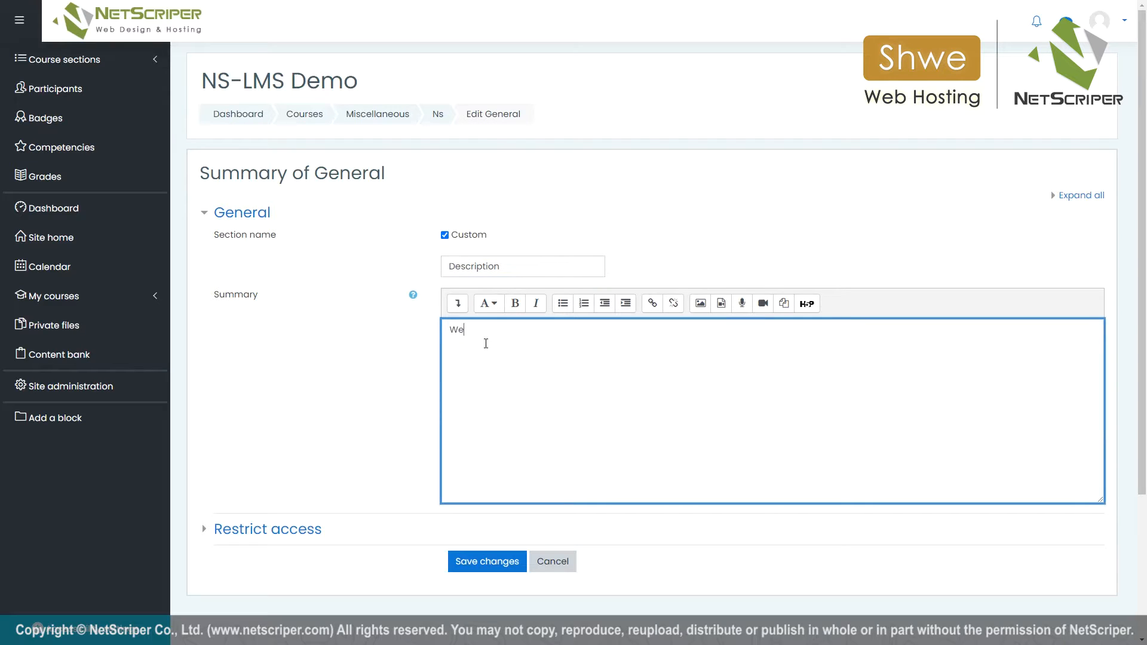
pyautogui.write('lcome to my classroom')
pyautogui.click(488, 567)
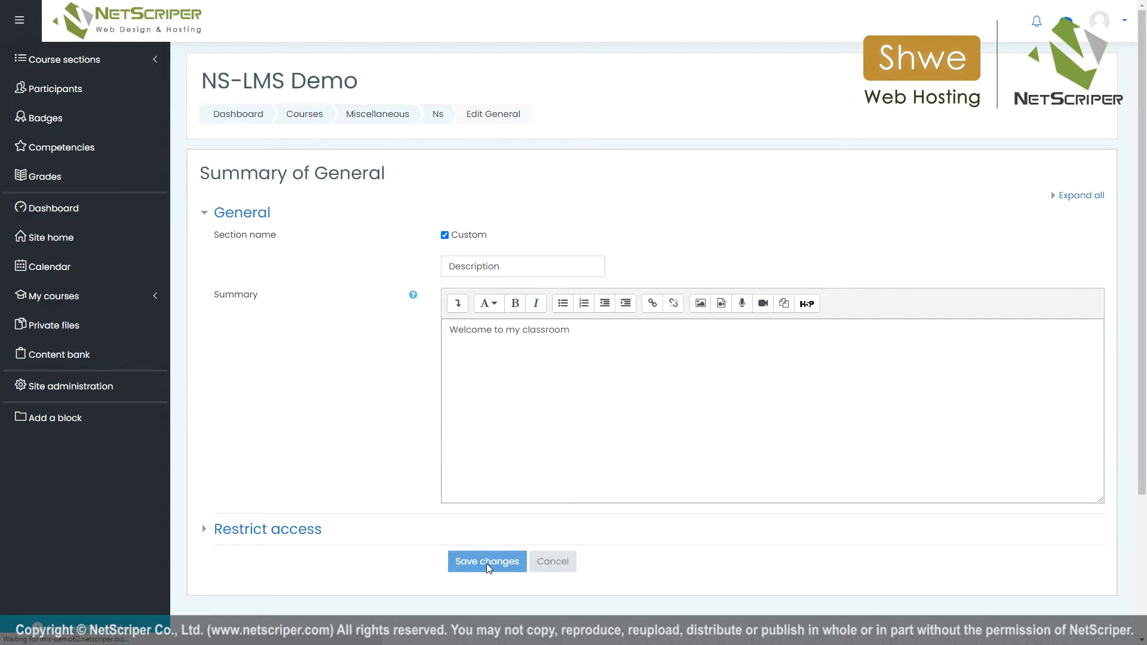
pyautogui.scroll(3, 598, 222)
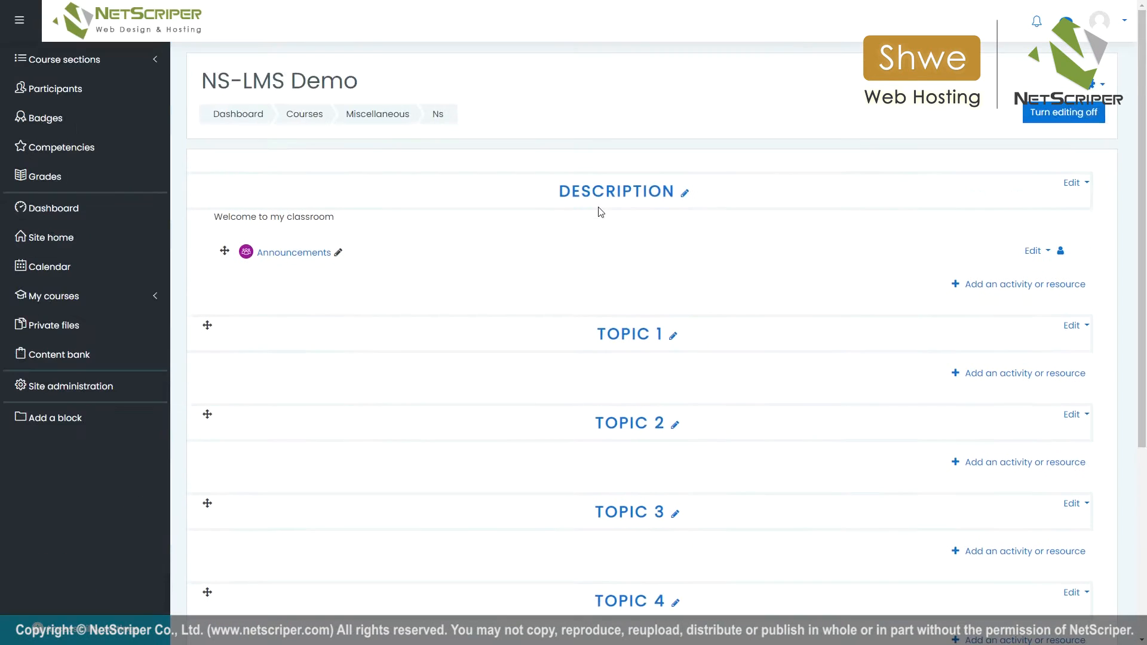
# Post an announcement with subject "Announcement for this Class" and message "This class is Demo LMS"
pyautogui.click(300, 255)
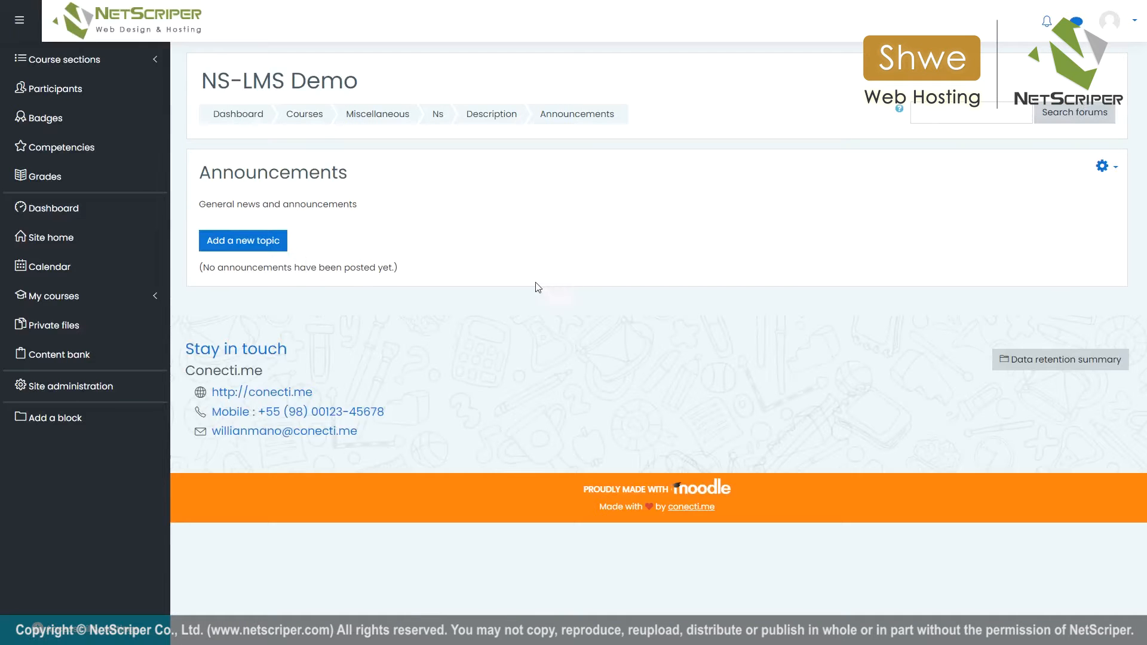
pyautogui.click(260, 244)
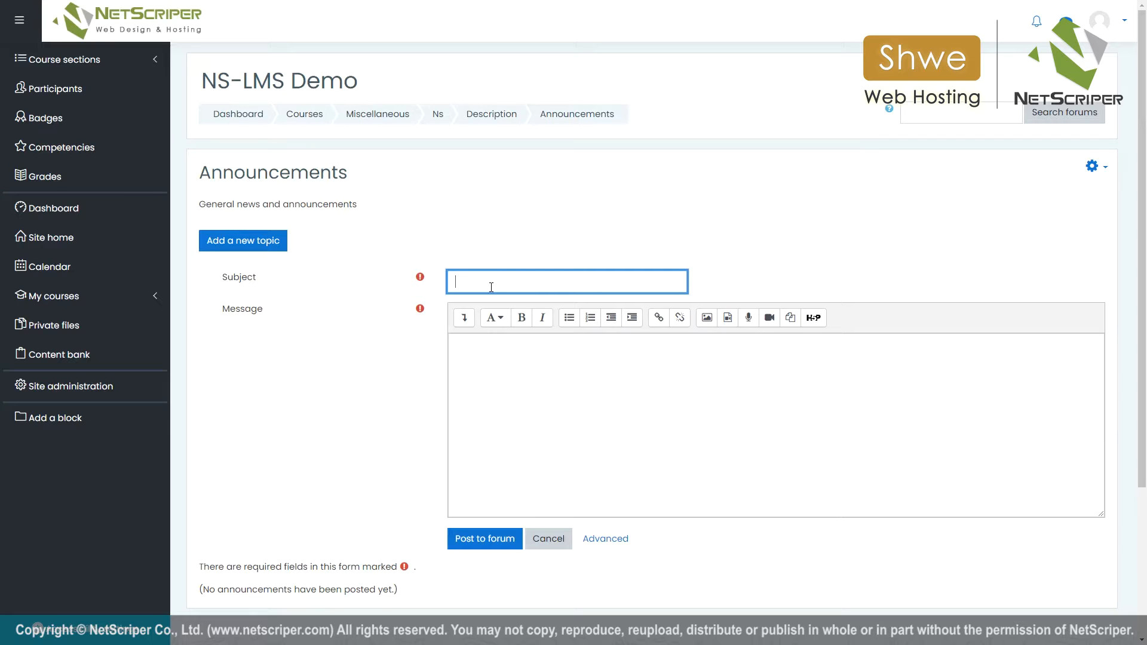
pyautogui.write('Announcement for this Class')
pyautogui.click(489, 347)
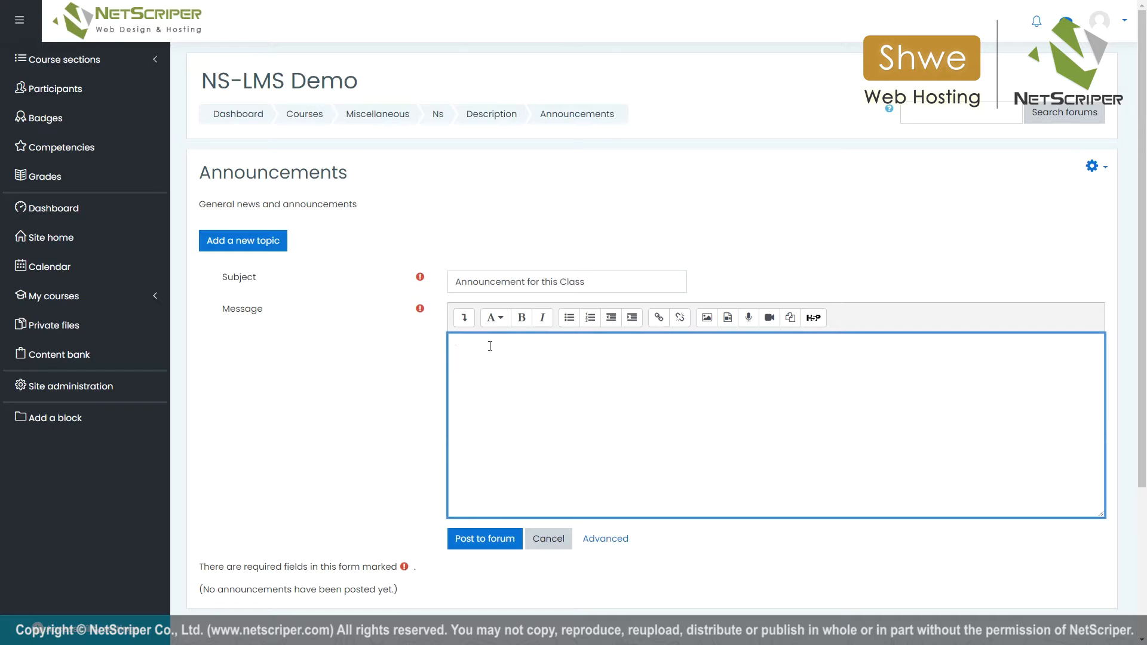
pyautogui.write('This class is Demo LMS')
pyautogui.click(489, 541)
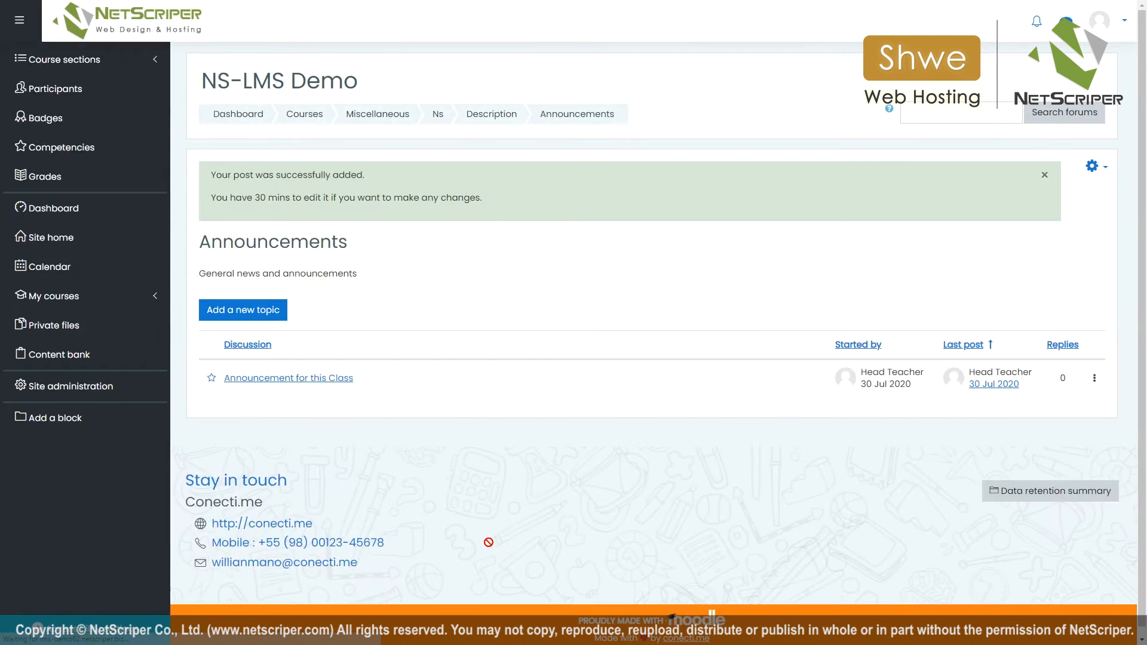
# Return to the course's topic sections and rename Topic 1 to "Chapter-1"
pyautogui.click(89, 65)
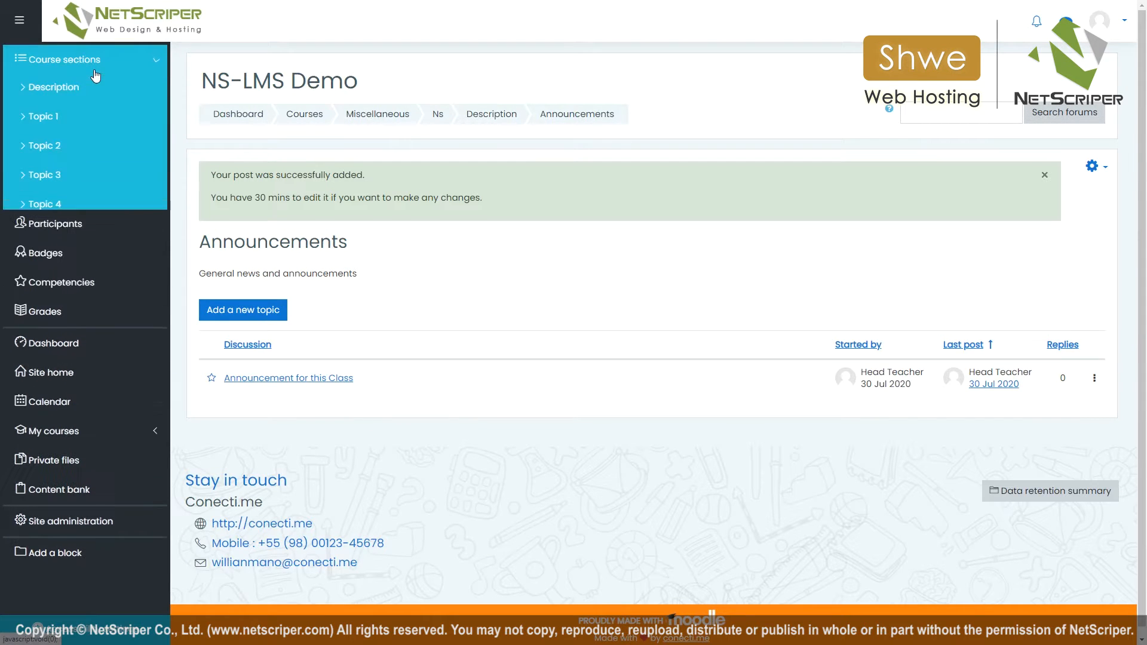
pyautogui.click(57, 117)
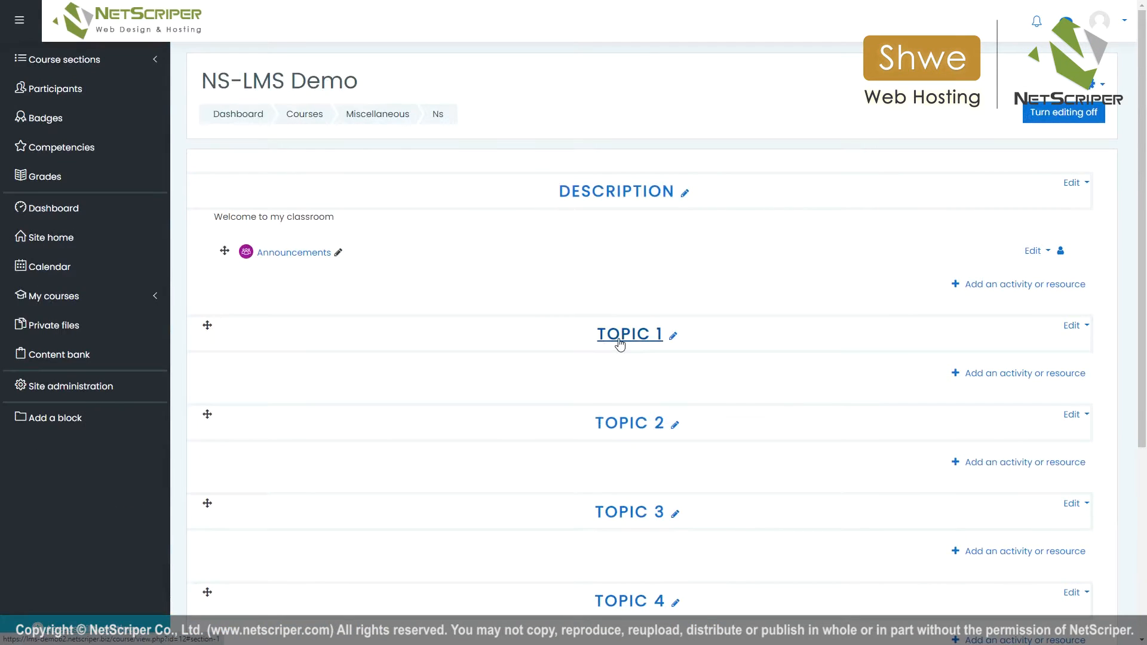
pyautogui.scroll(5, 617, 264)
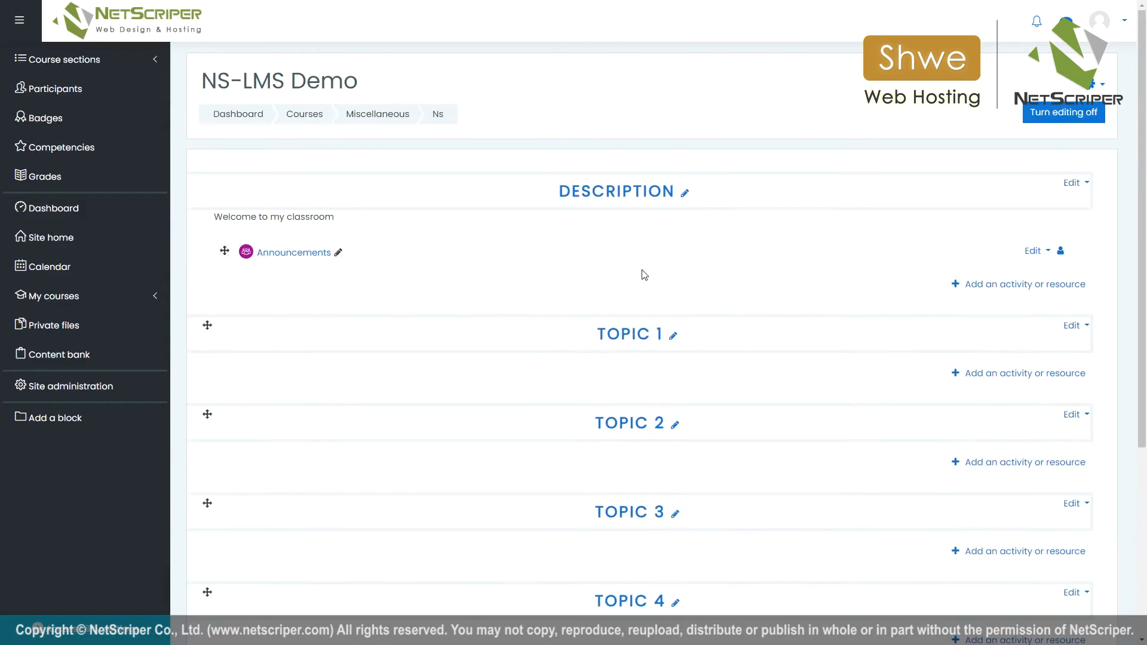
pyautogui.click(674, 337)
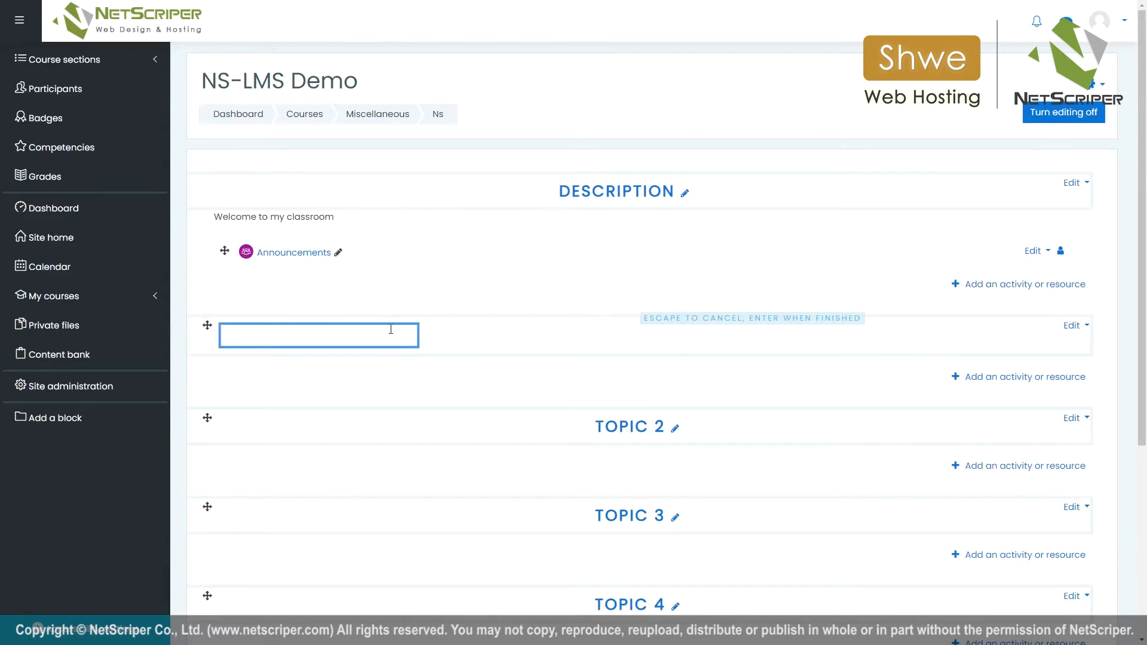
pyautogui.write('Chapter-1')
pyautogui.press('Return')
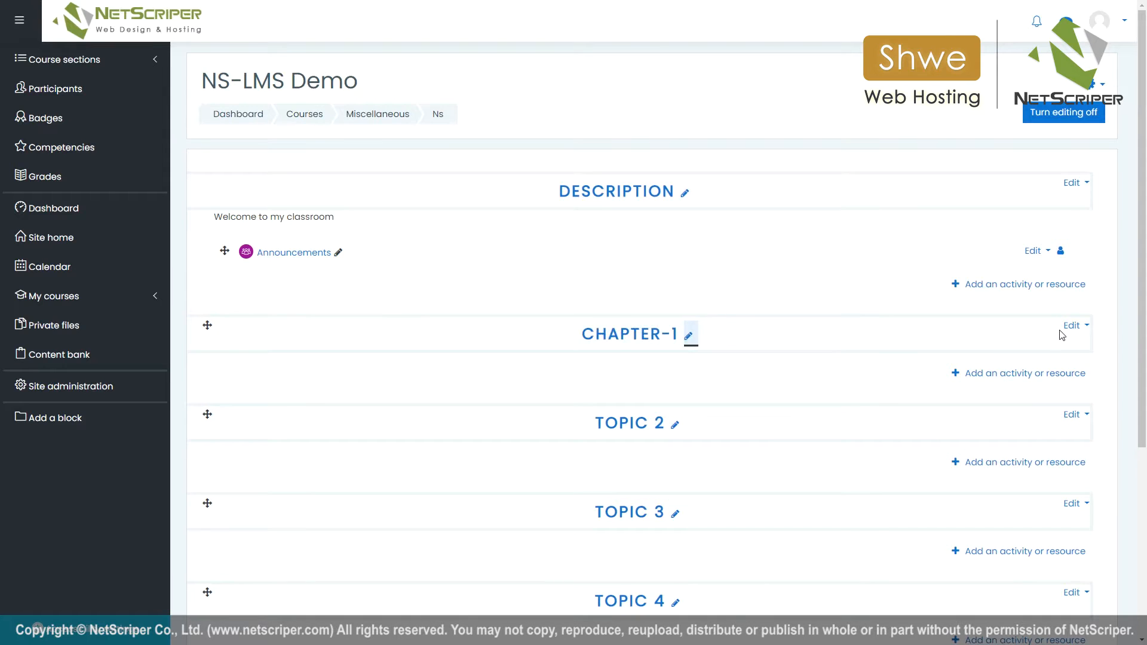
# Paste the copied training text, starting with "Go live by end of day", into the Chapter-1 summary and save it
pyautogui.click(1069, 326)
pyautogui.click(1036, 352)
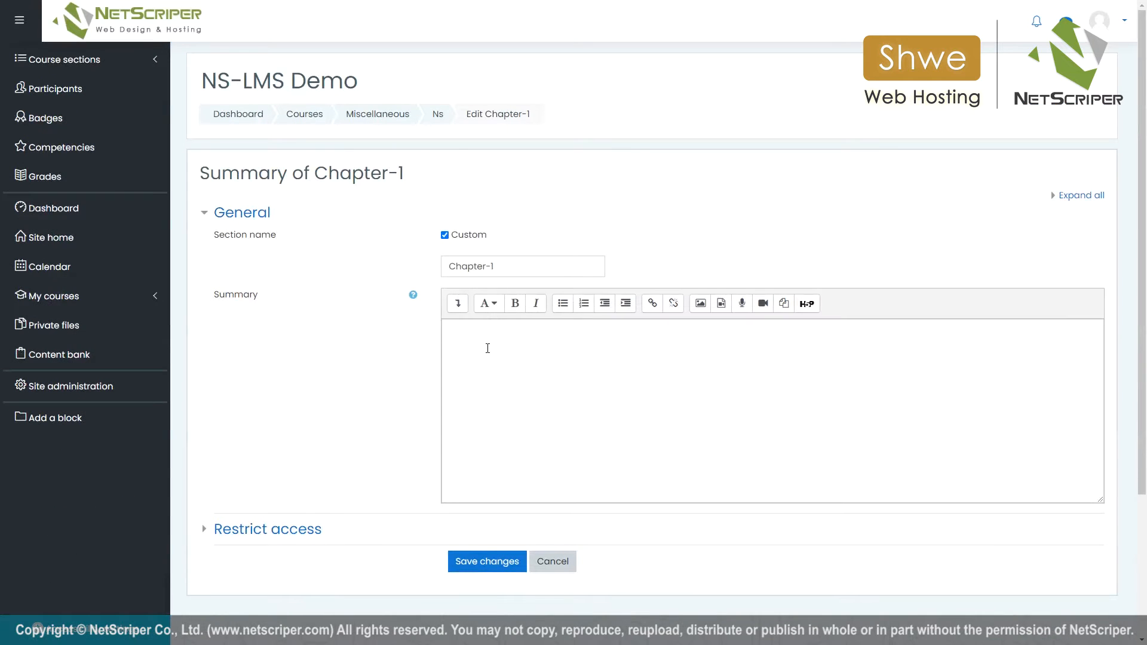
pyautogui.click(481, 342)
pyautogui.hotkey('ctrl', 'v')
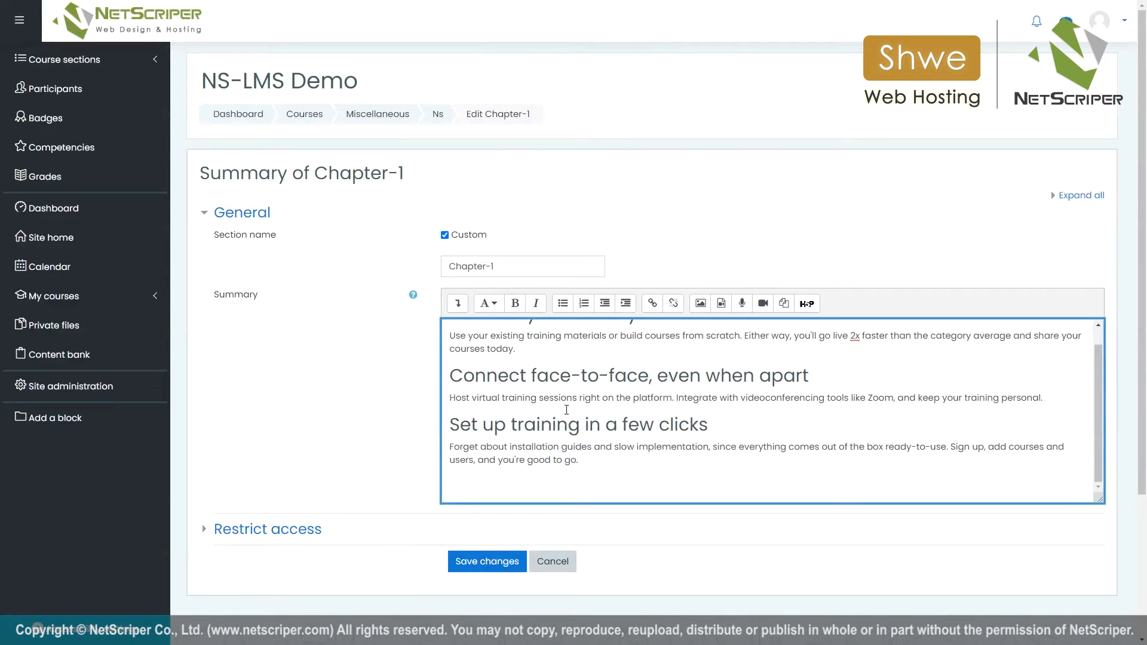
pyautogui.scroll(1, 566, 410)
pyautogui.click(496, 567)
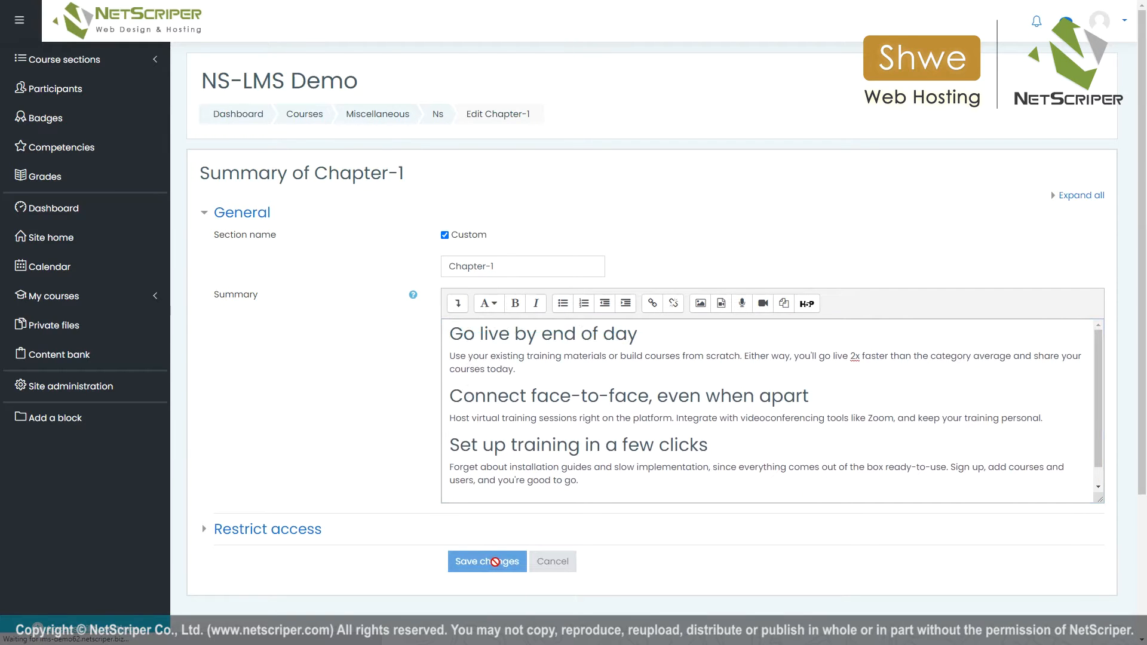
pyautogui.scroll(4, 588, 366)
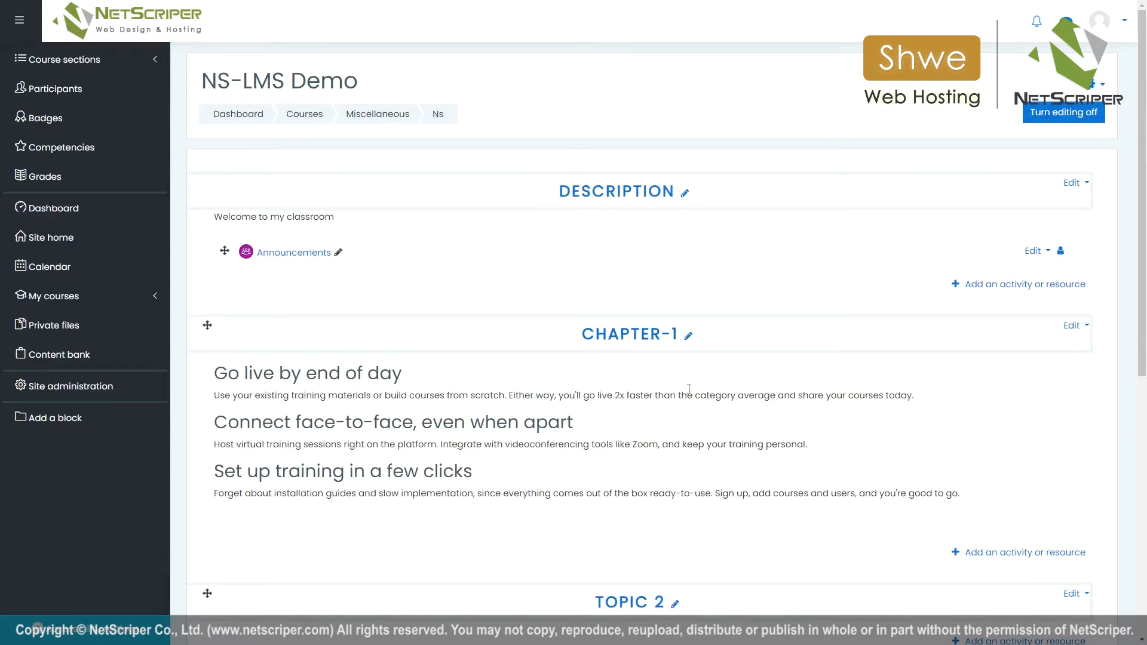
pyautogui.scroll(-2, 660, 399)
pyautogui.click(987, 438)
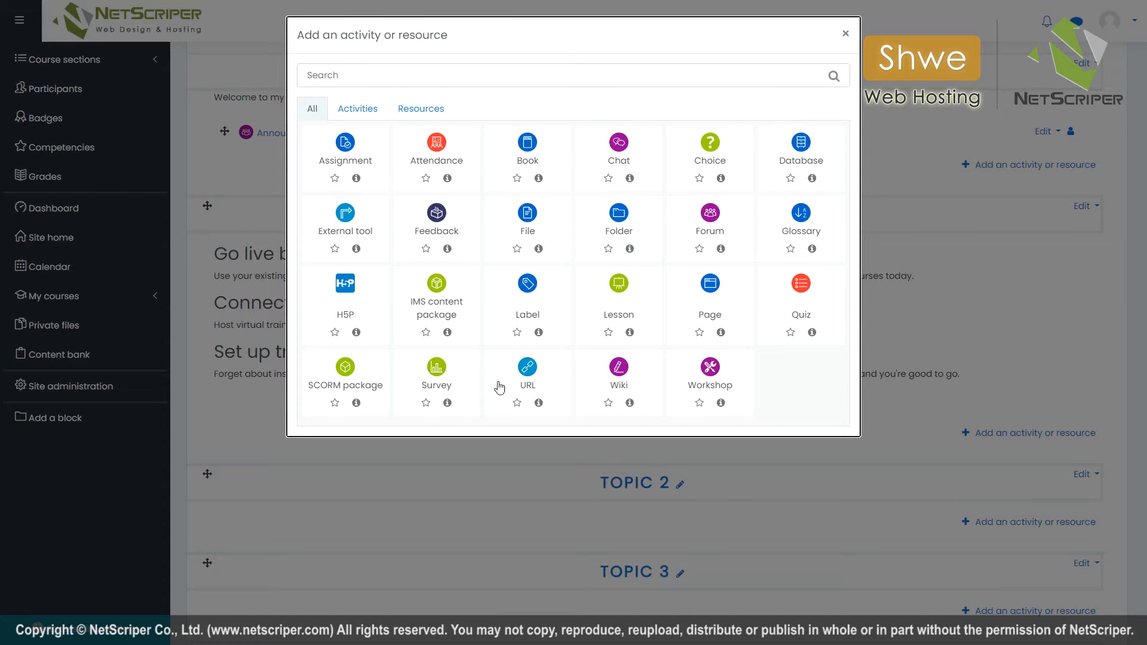
pyautogui.click(528, 368)
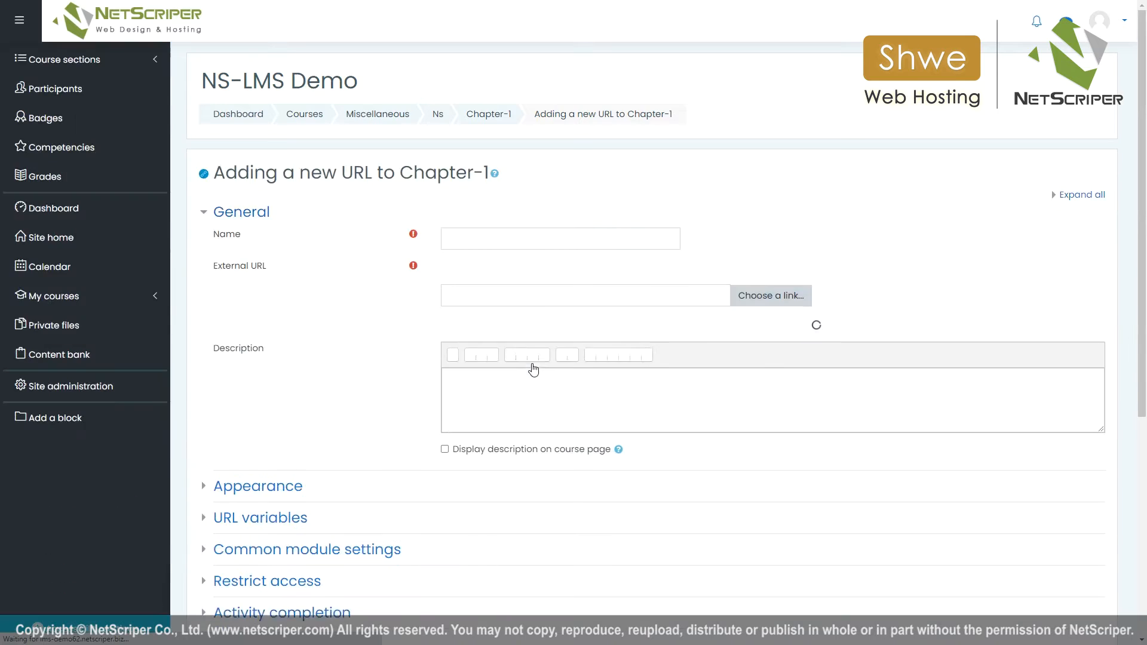
pyautogui.click(470, 245)
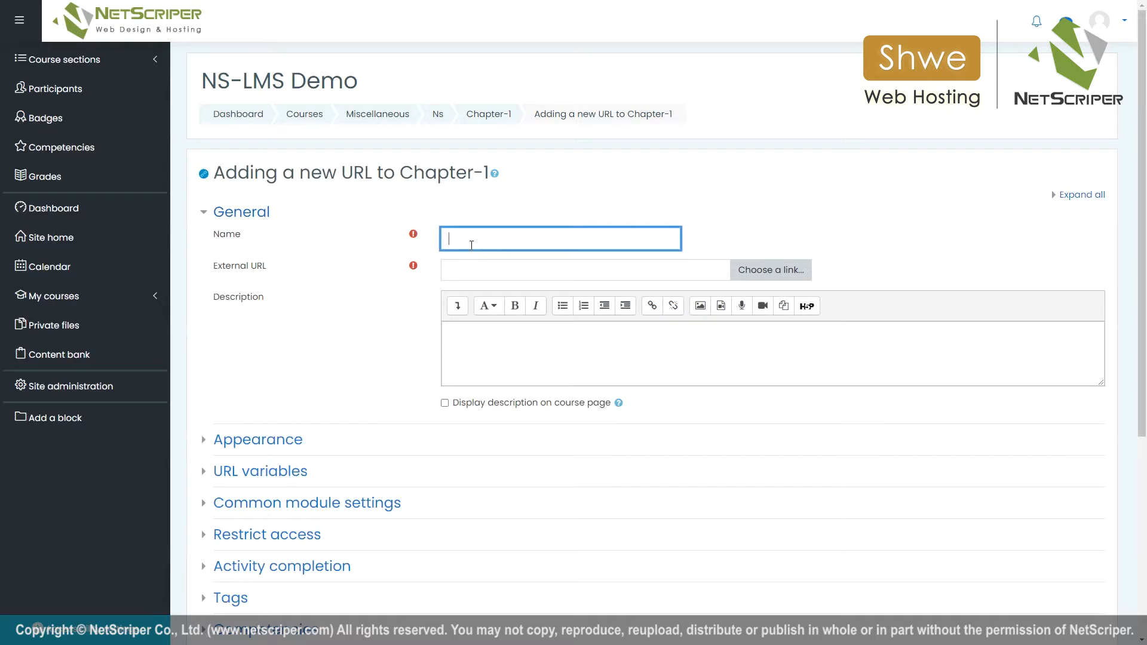
pyautogui.write('URL link for Chapter-1')
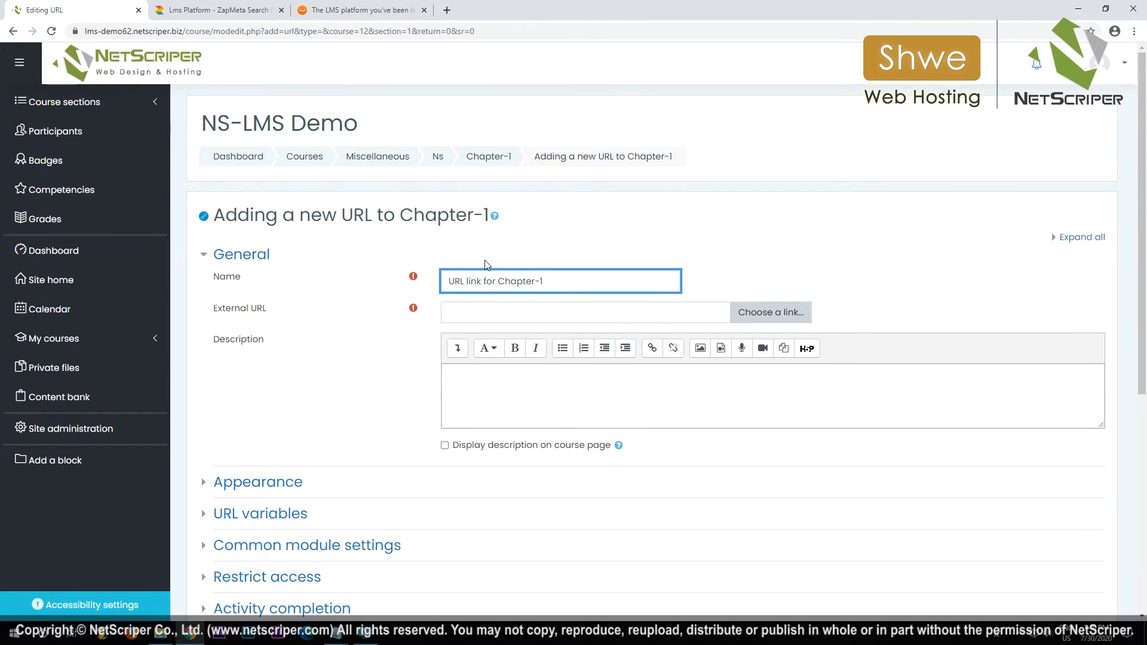
pyautogui.press('Tab')
pyautogui.write('https://www.google.com/')
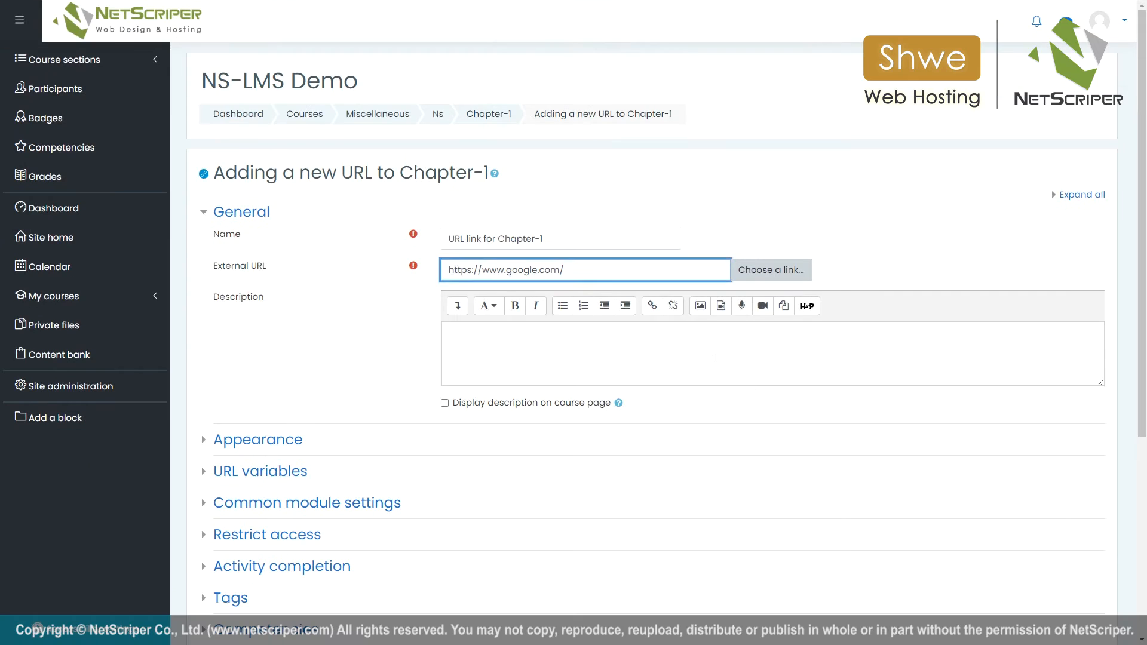
pyautogui.click(679, 352)
pyautogui.write('www')
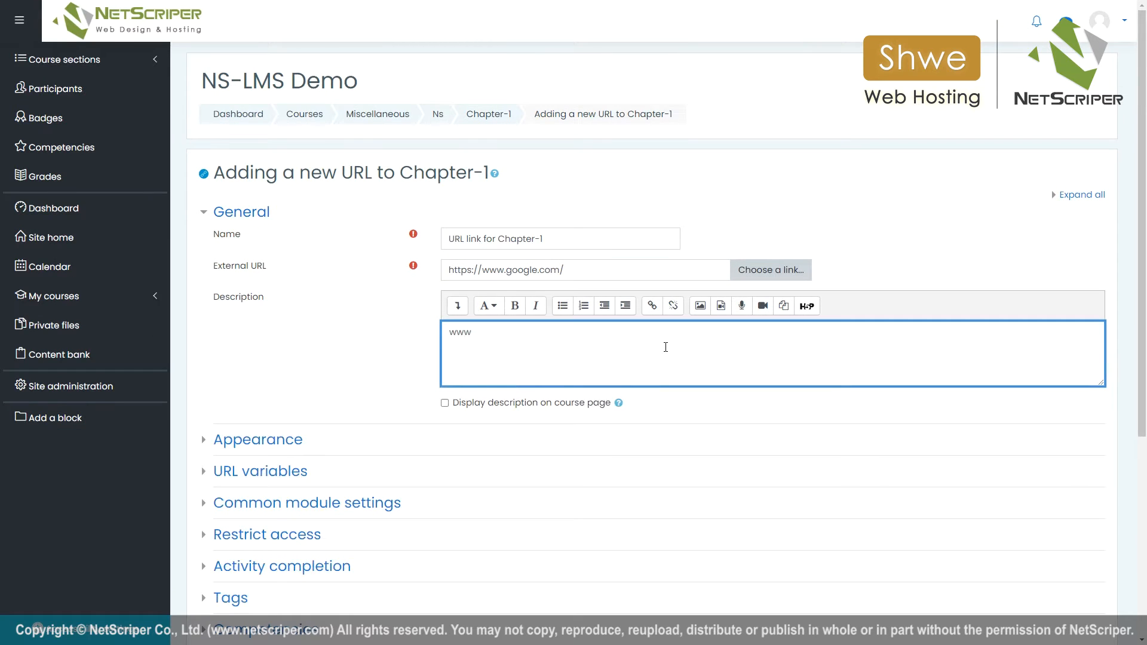
pyautogui.write('.google.com')
pyautogui.click(444, 403)
pyautogui.scroll(-2, 409, 362)
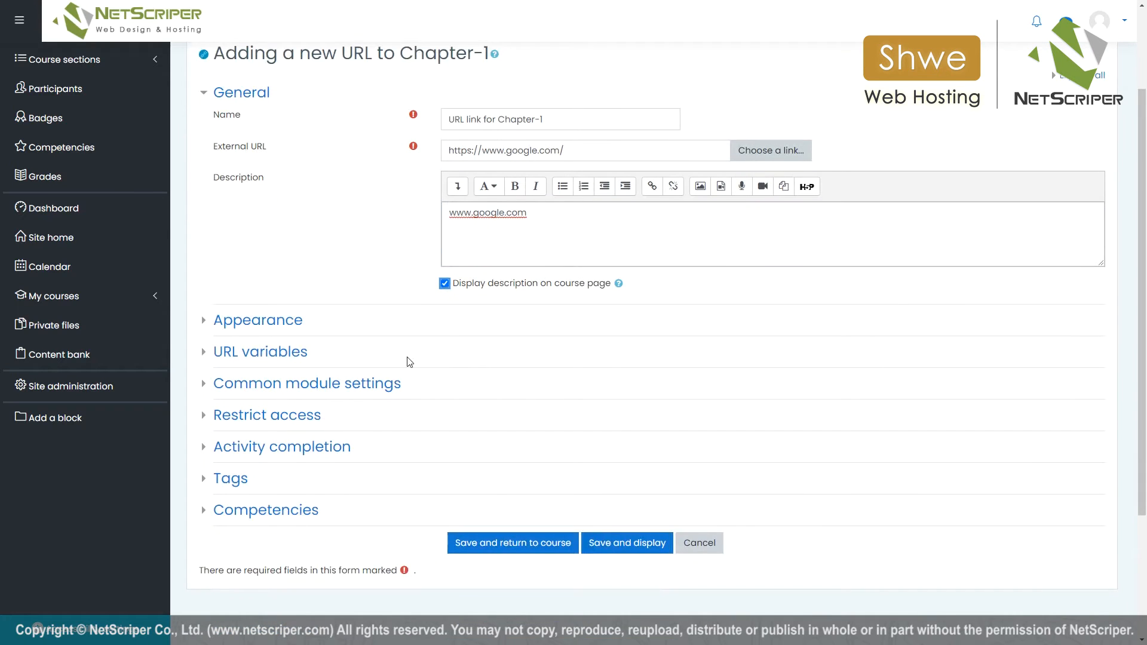
# Check the Appearance options, save and display the URL resource, and return to the NS-LMS Demo course page
pyautogui.click(281, 323)
pyautogui.scroll(-3, 438, 387)
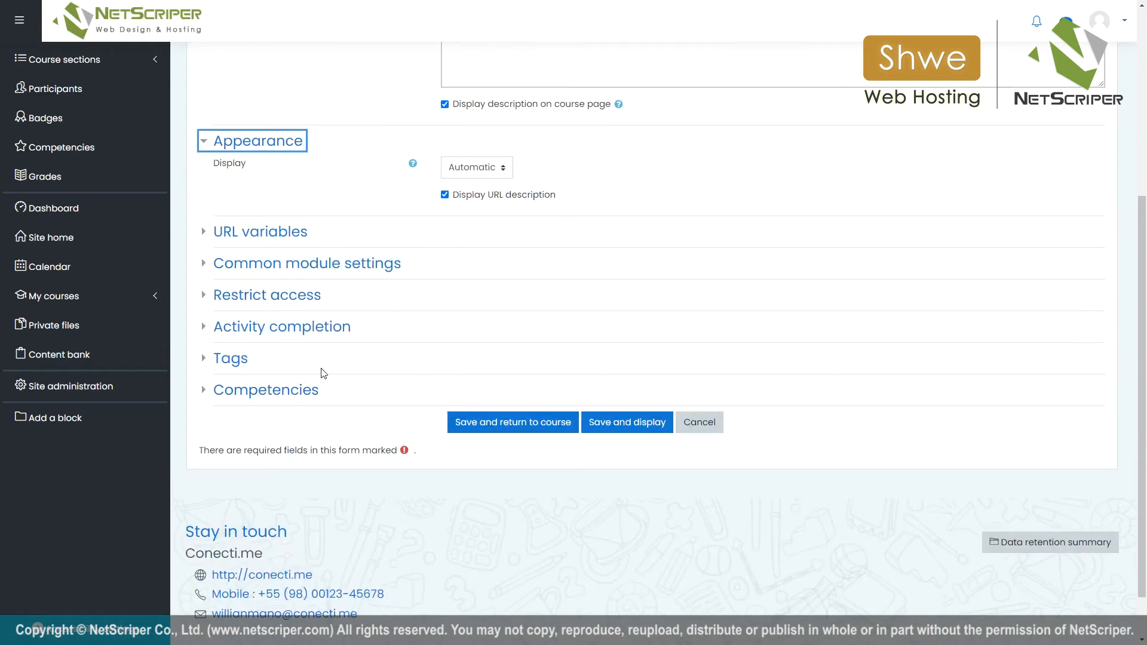
pyautogui.click(621, 428)
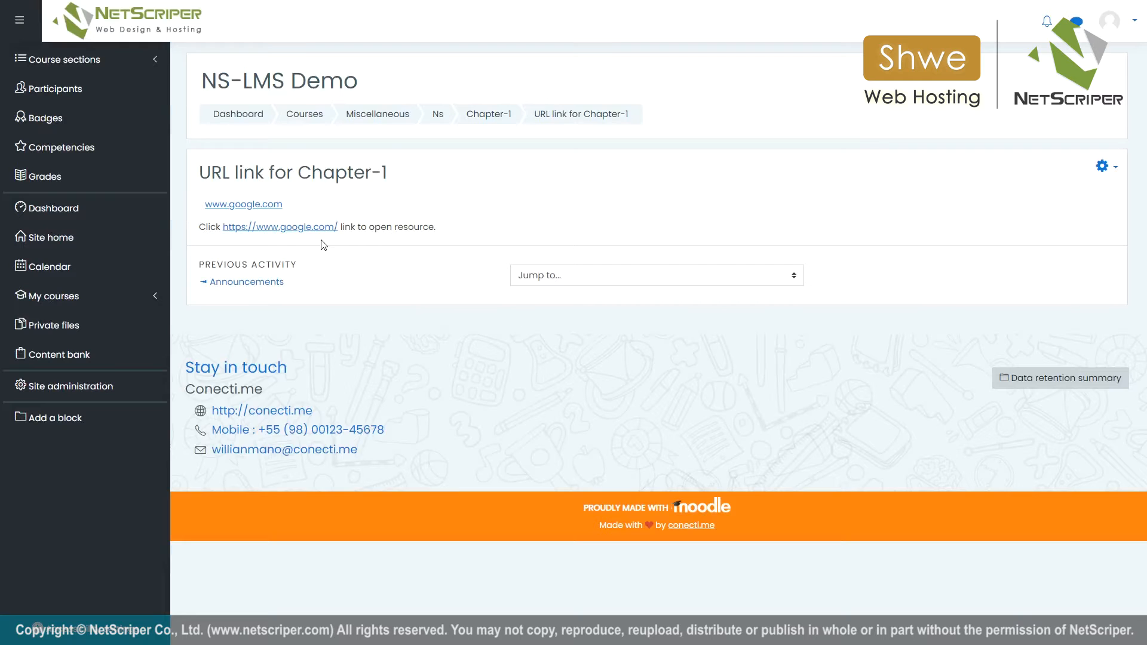
pyautogui.click(443, 122)
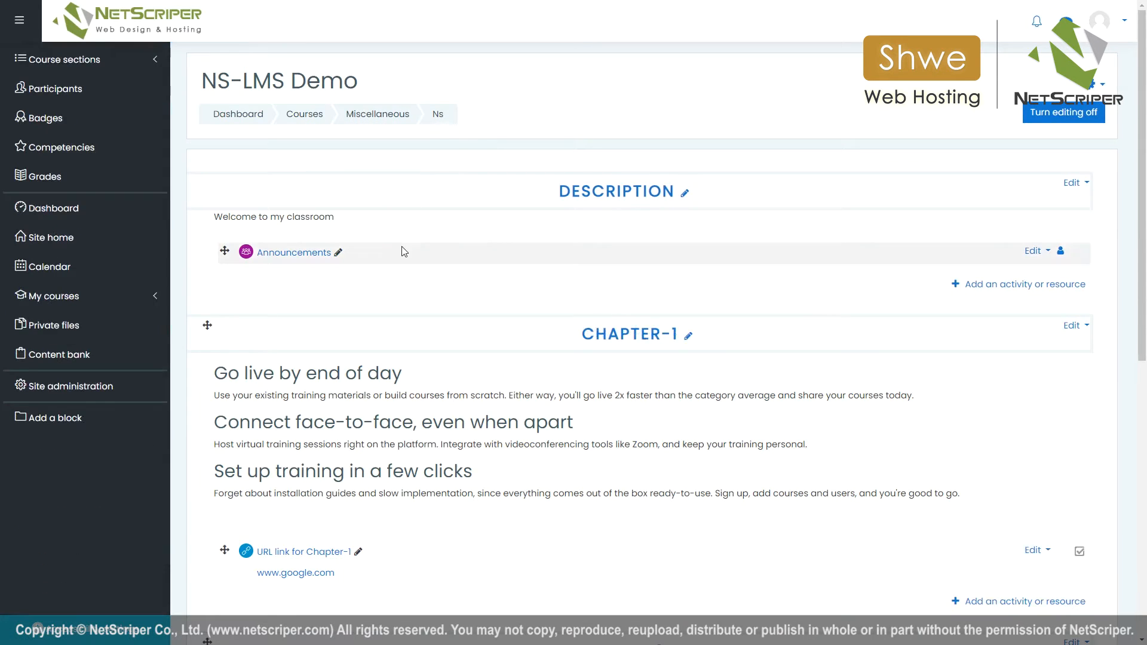
# Upload "Learning Management System (LMS).txt" from the desktop folder to the Chapter-1 section as a file resource
pyautogui.scroll(-4, 400, 257)
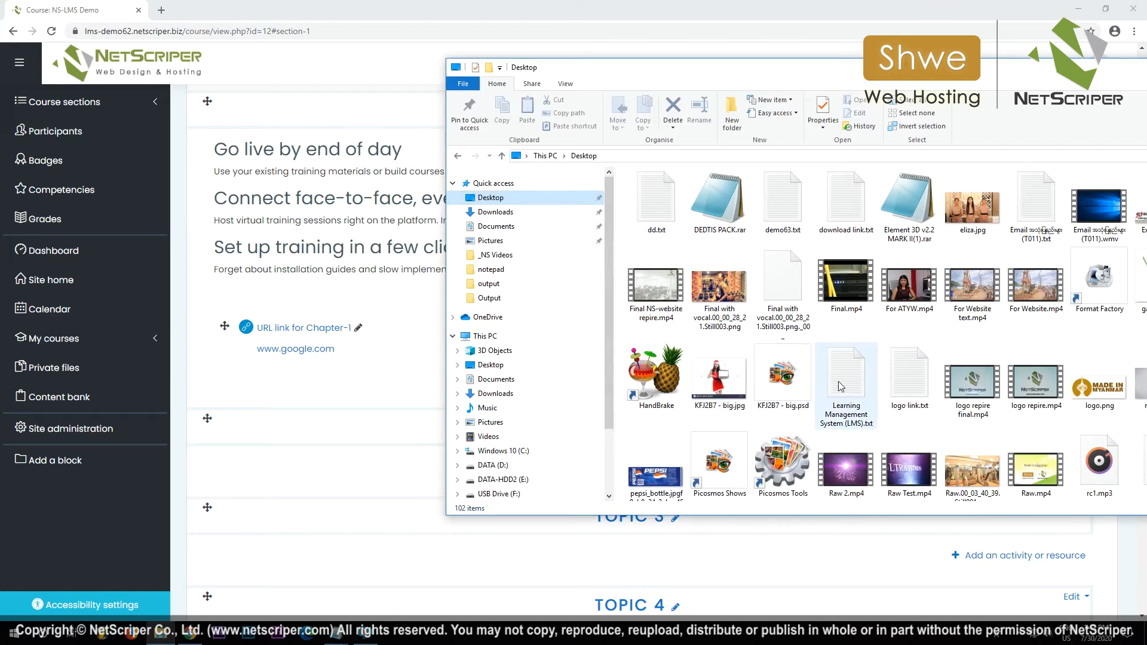
pyautogui.moveTo(843, 388); pyautogui.dragTo(332, 375)
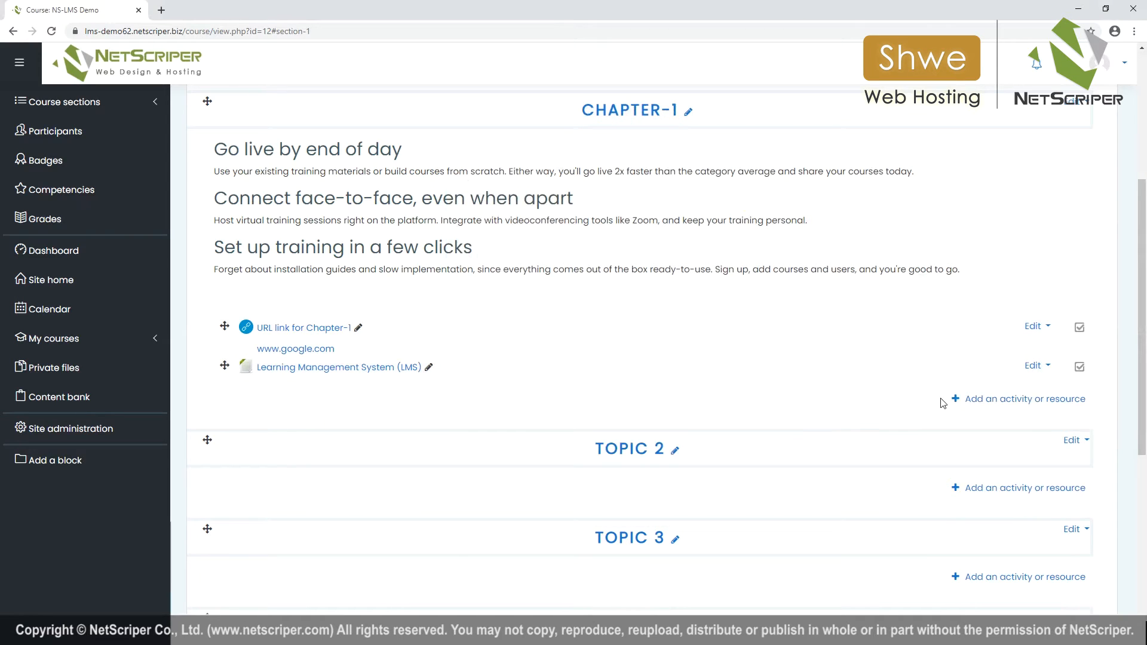
# Add an Assignment activity to the Chapter-3 section with the name "demo Assignment"
pyautogui.click(1015, 399)
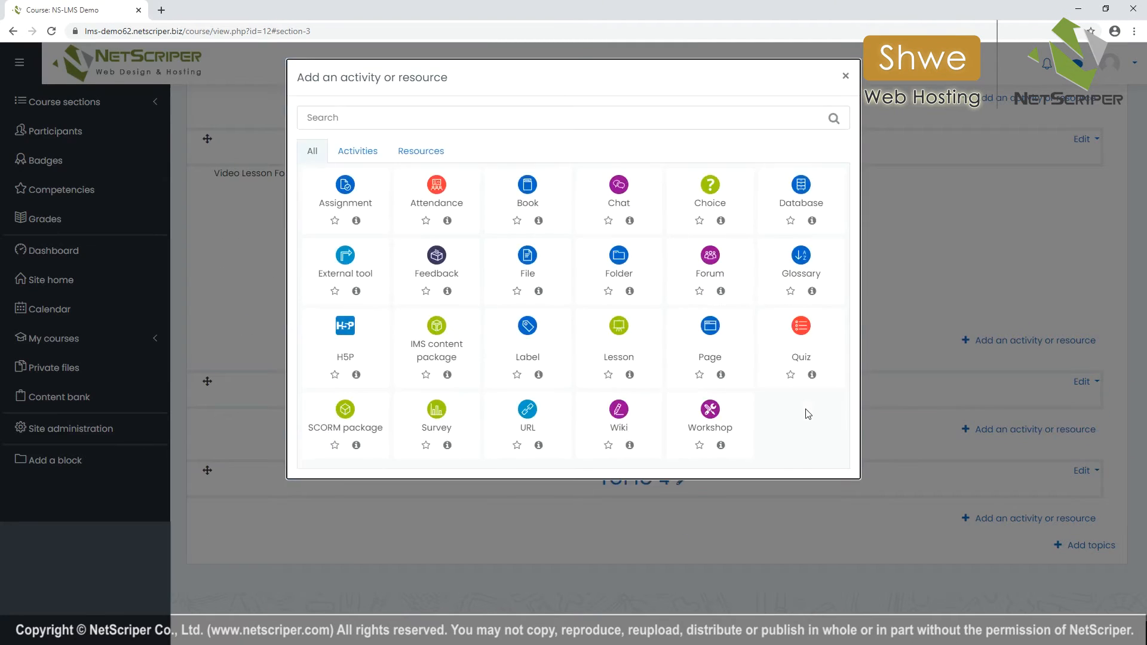
pyautogui.click(355, 193)
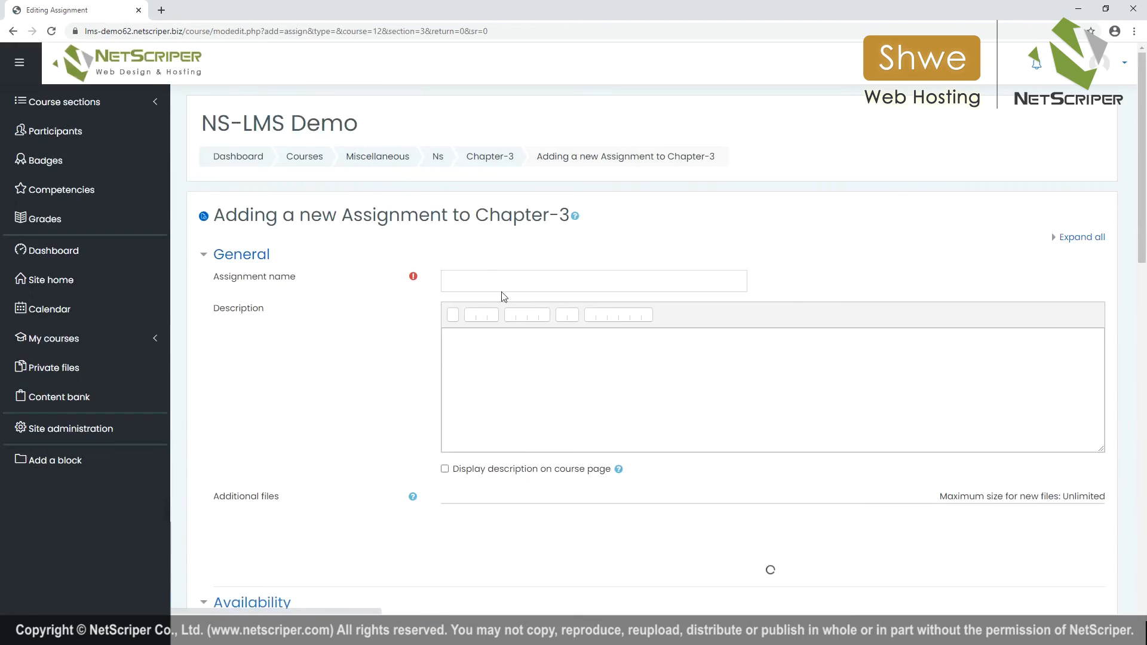
pyautogui.click(479, 280)
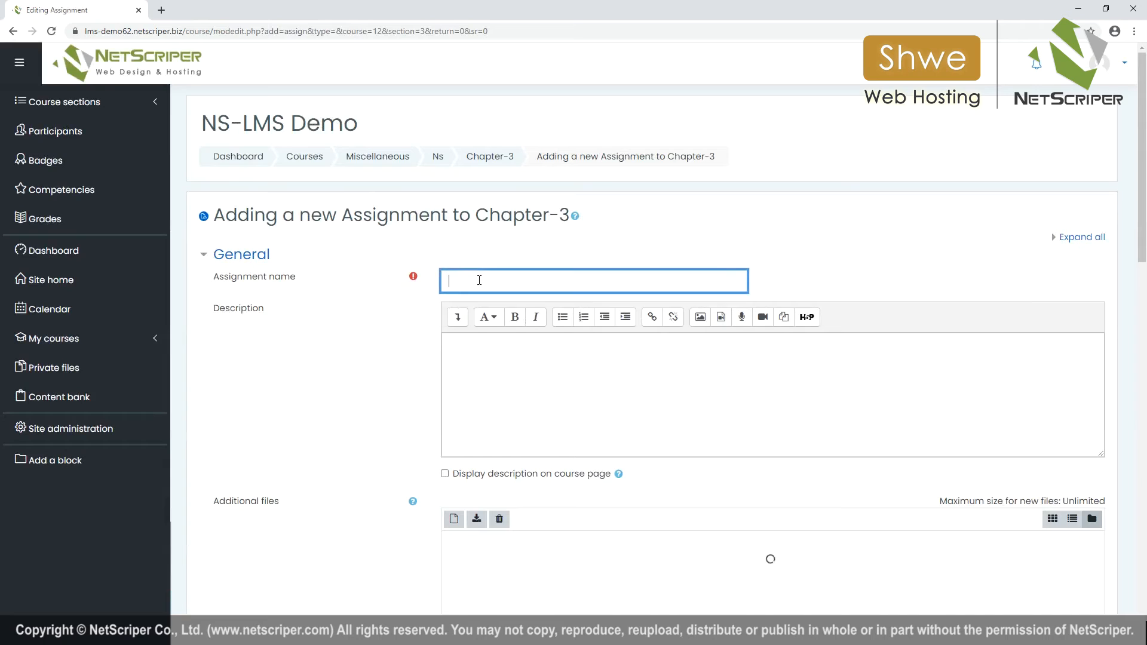
pyautogui.write('de')
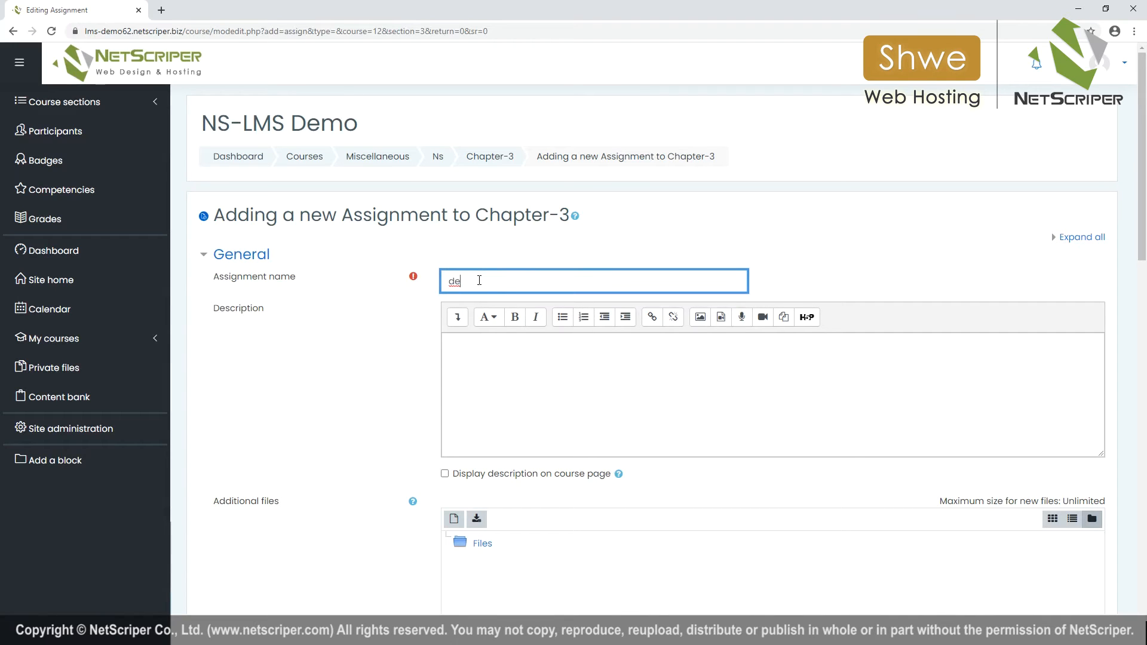
pyautogui.write('mo Assignment')
# Enter "Demo Assignment" as the assignment's description and enable displaying it on the course page
pyautogui.click(495, 360)
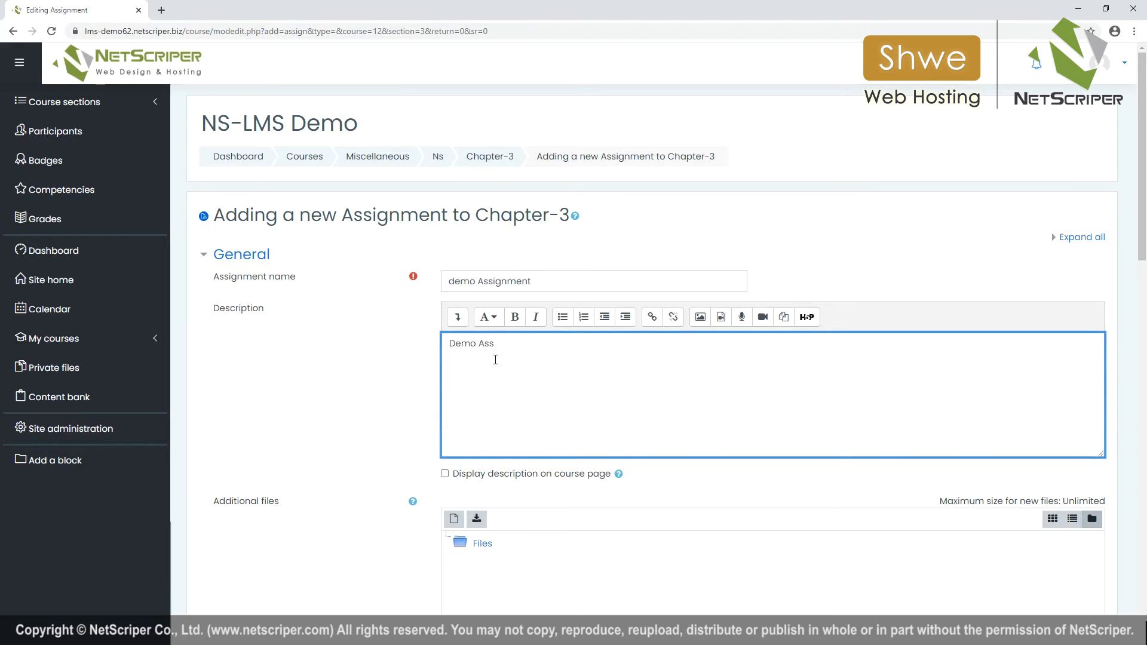
pyautogui.write('Demo Assignment')
pyautogui.click(445, 475)
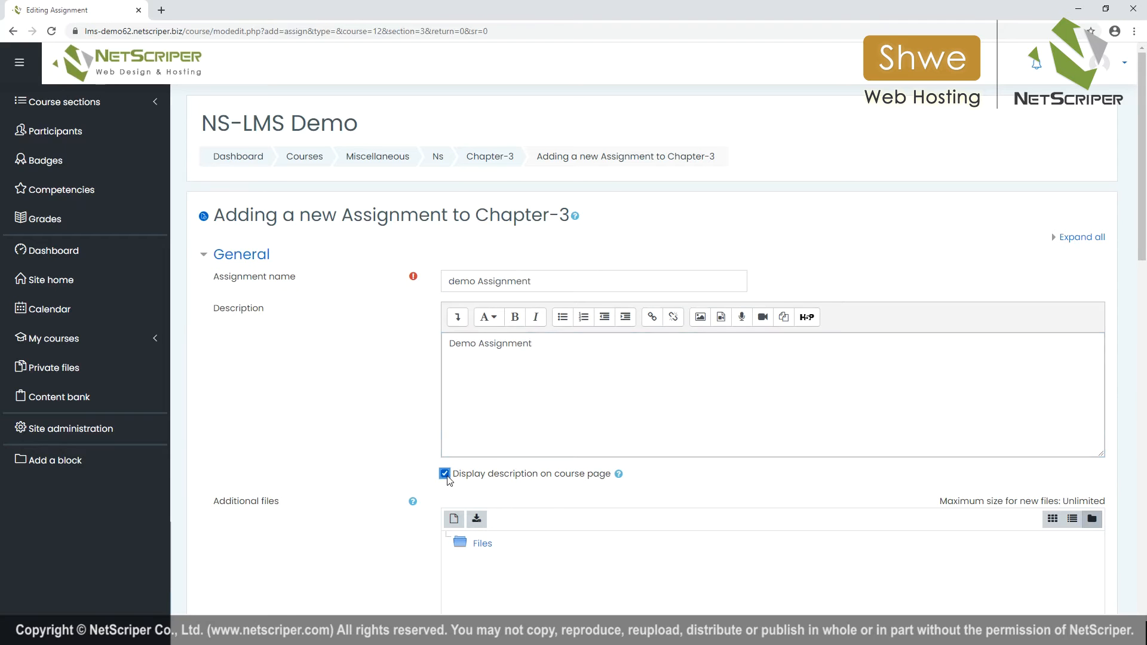
# Review the assignment's availability dates and the day choices for the submission start date
pyautogui.scroll(-3, 447, 472)
pyautogui.scroll(-3, 440, 343)
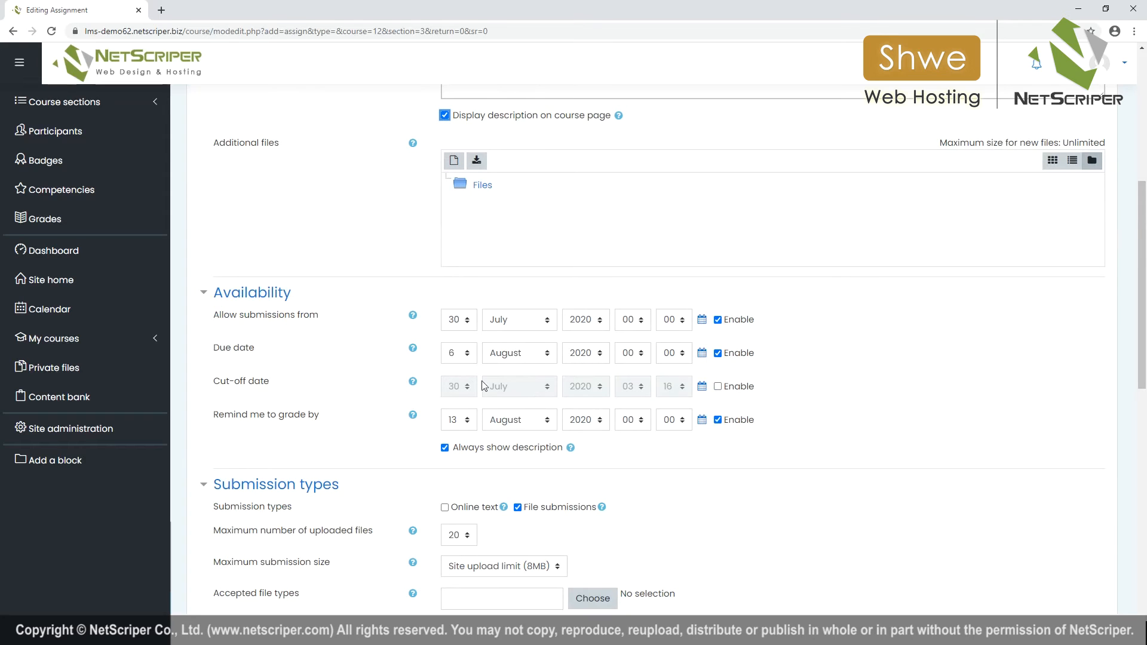
pyautogui.click(470, 327)
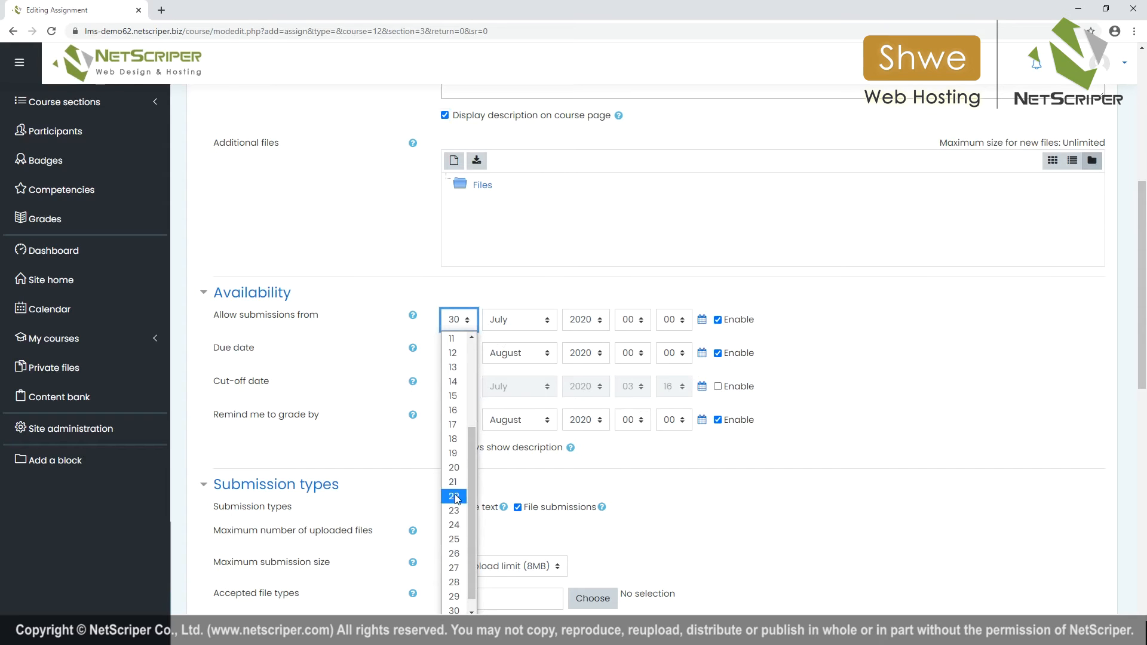
pyautogui.click(454, 597)
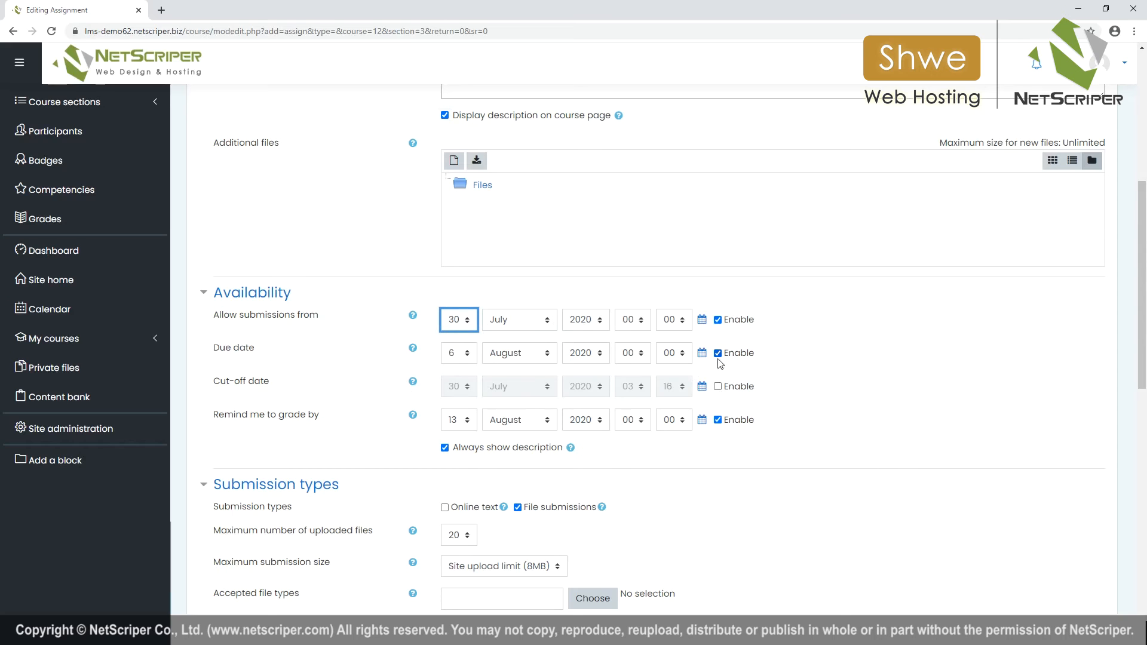
pyautogui.scroll(-1, 567, 398)
pyautogui.scroll(-1, 538, 388)
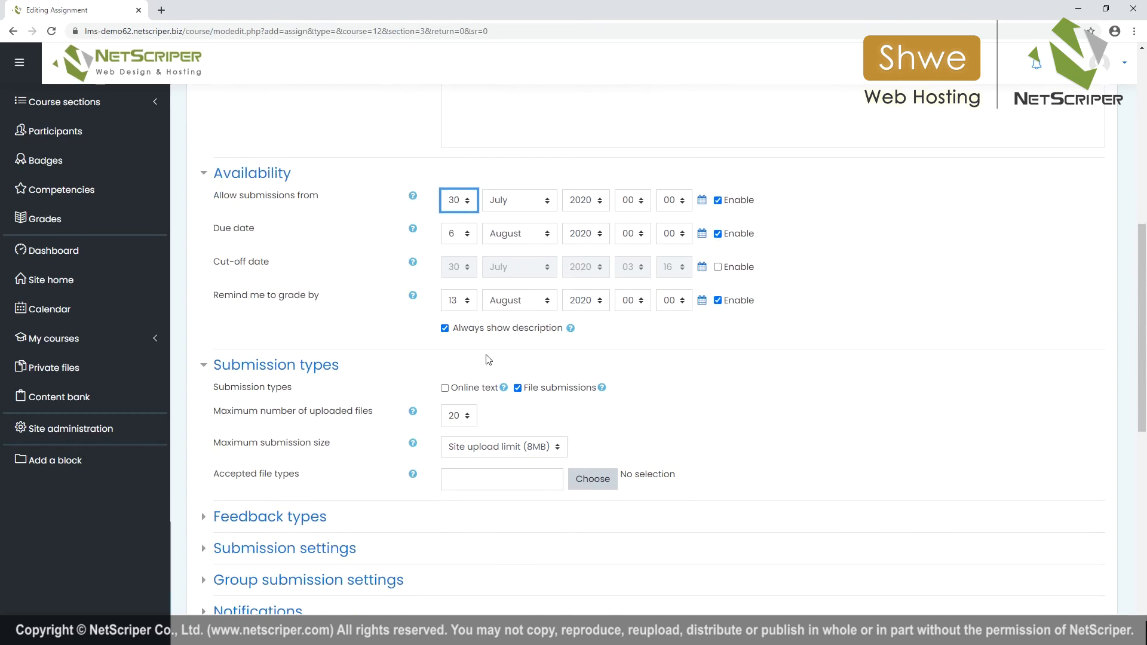
# Allow both online text and file submissions as the assignment's submission types
pyautogui.scroll(-1, 488, 359)
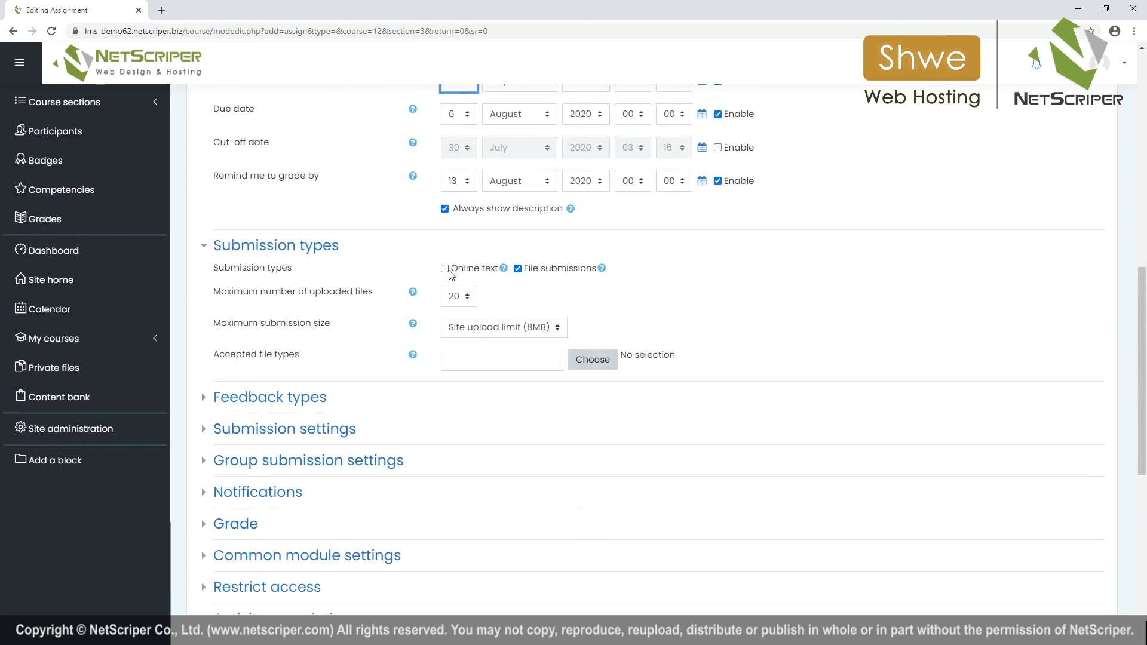
pyautogui.click(469, 272)
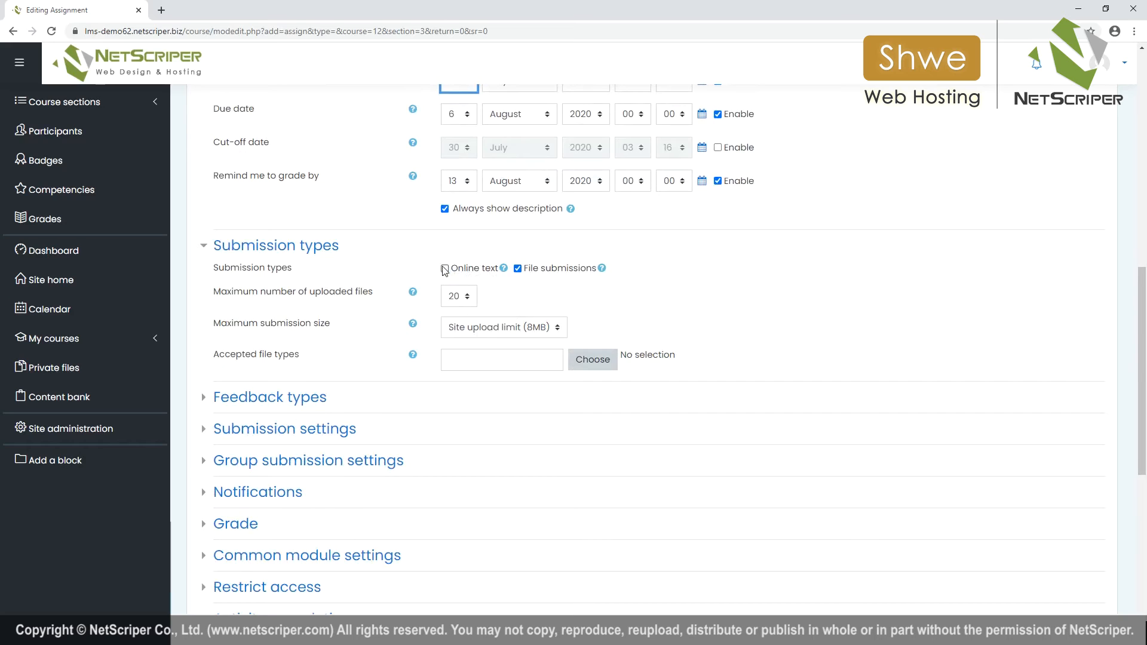
pyautogui.click(517, 268)
pyautogui.click(518, 270)
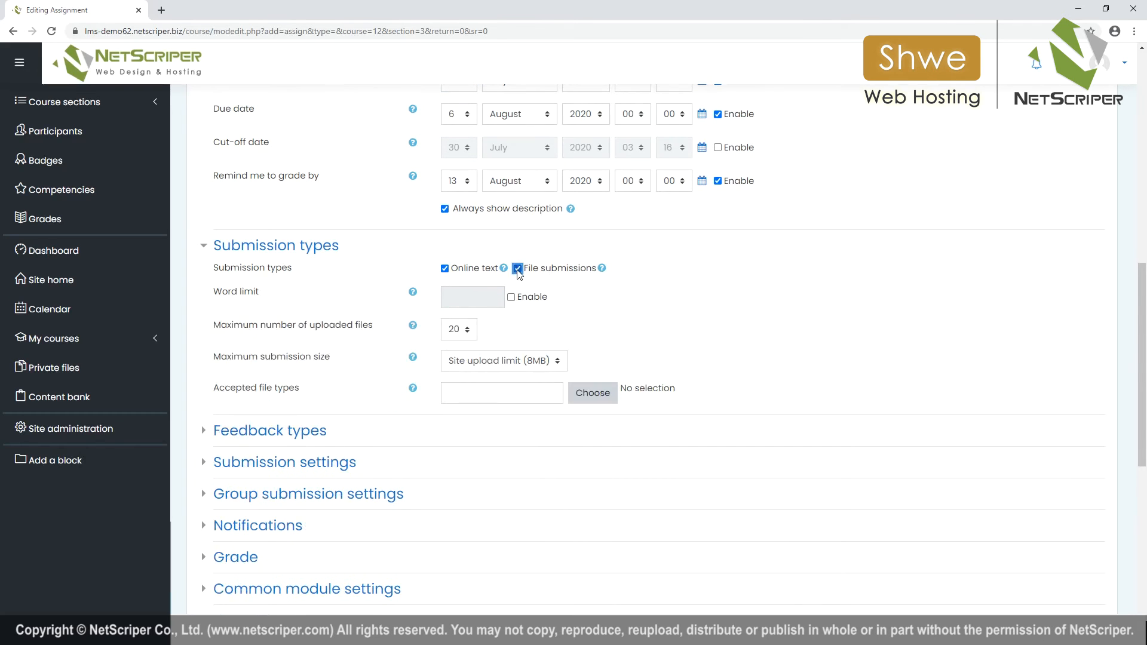
# Set the assignment's accepted file types to all file types, then save and display the assignment
pyautogui.scroll(-1, 556, 365)
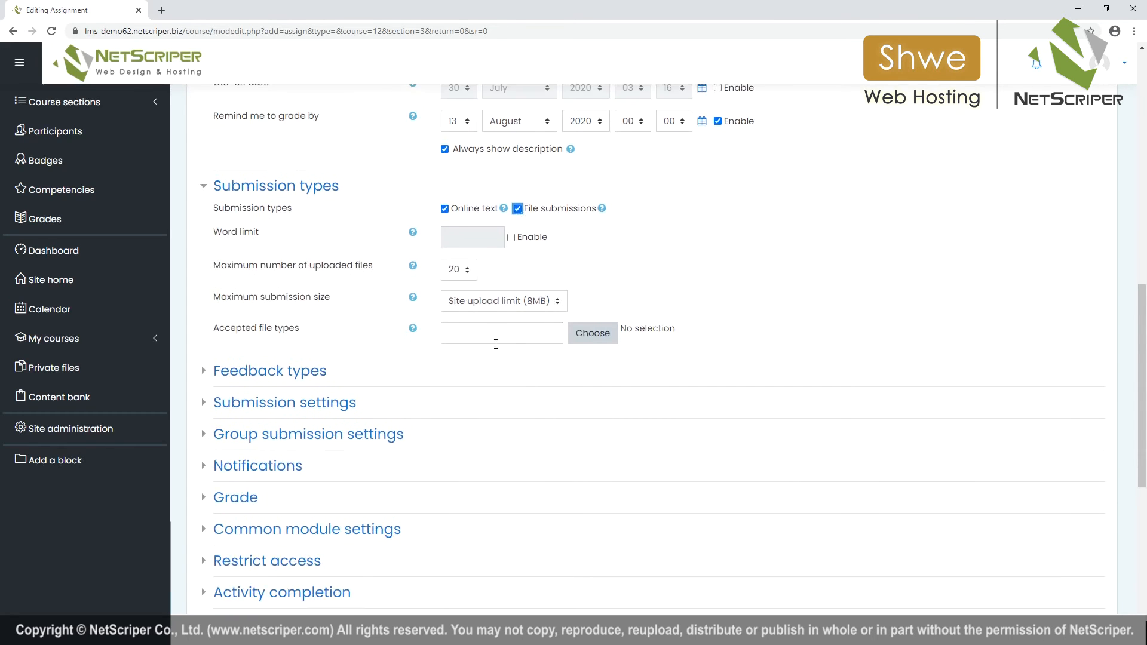
pyautogui.click(595, 336)
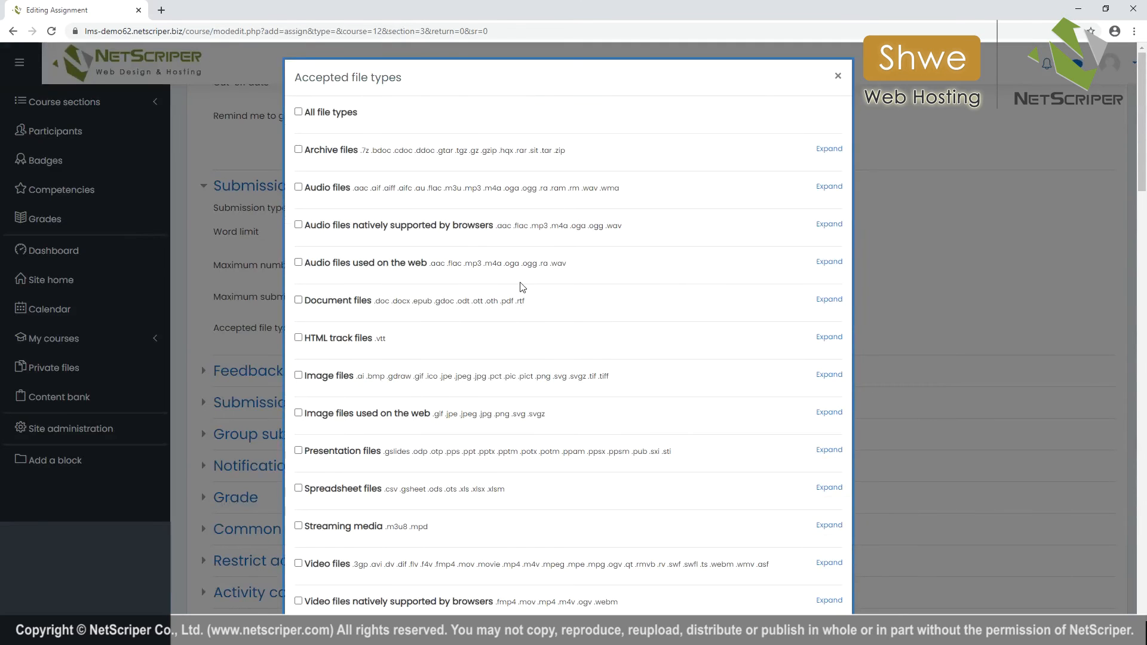
pyautogui.click(299, 113)
pyautogui.click(741, 178)
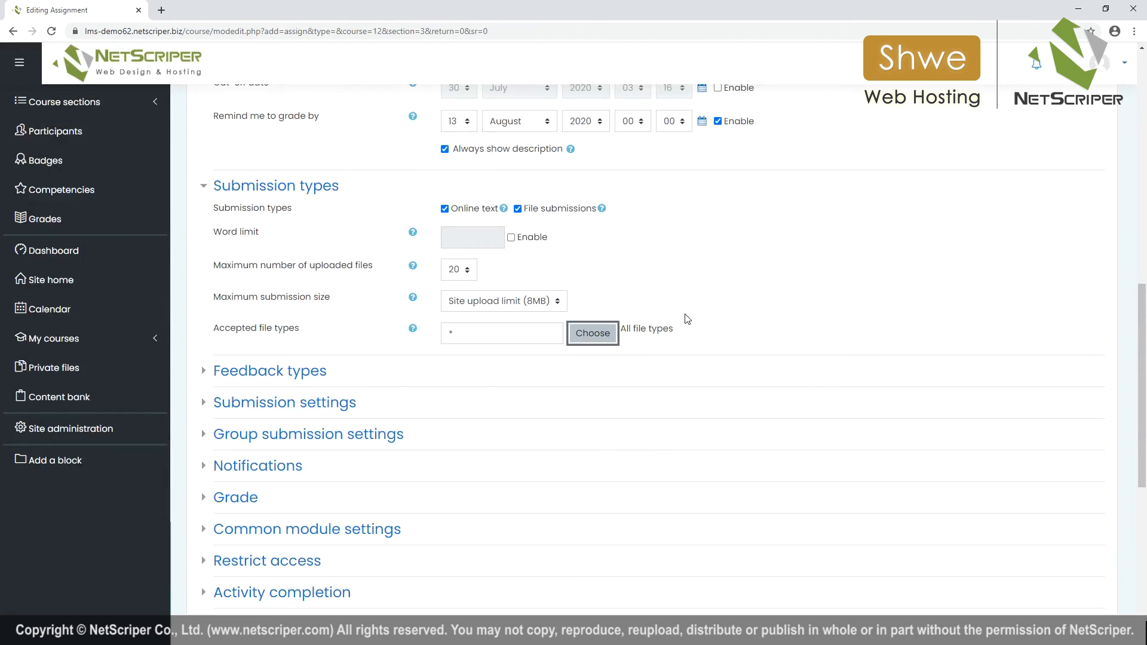
pyautogui.scroll(-2, 546, 253)
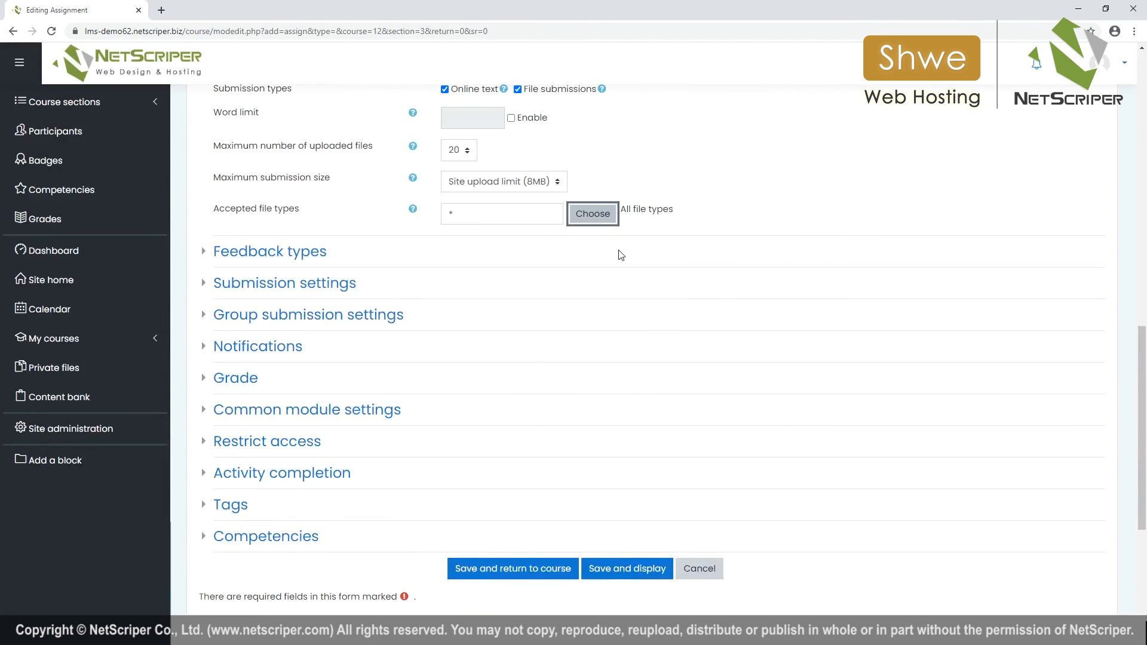
pyautogui.scroll(-2, 558, 435)
pyautogui.click(627, 454)
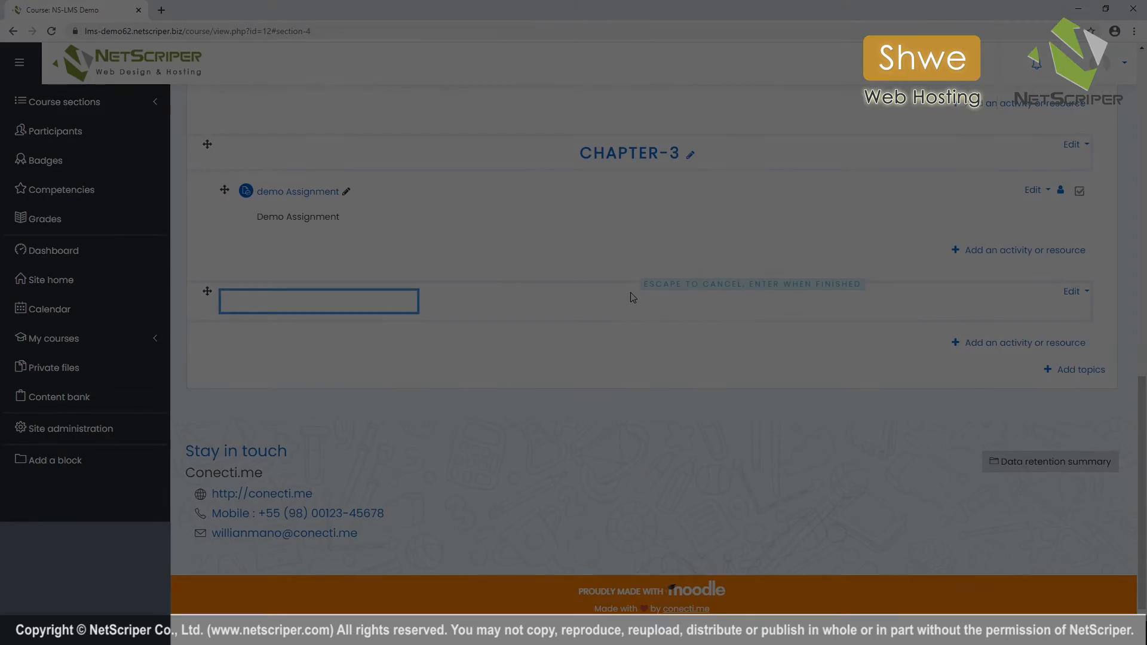
# Rename the course section below Chapter-3 as "Chapter-4"
pyautogui.write('Chapter-')
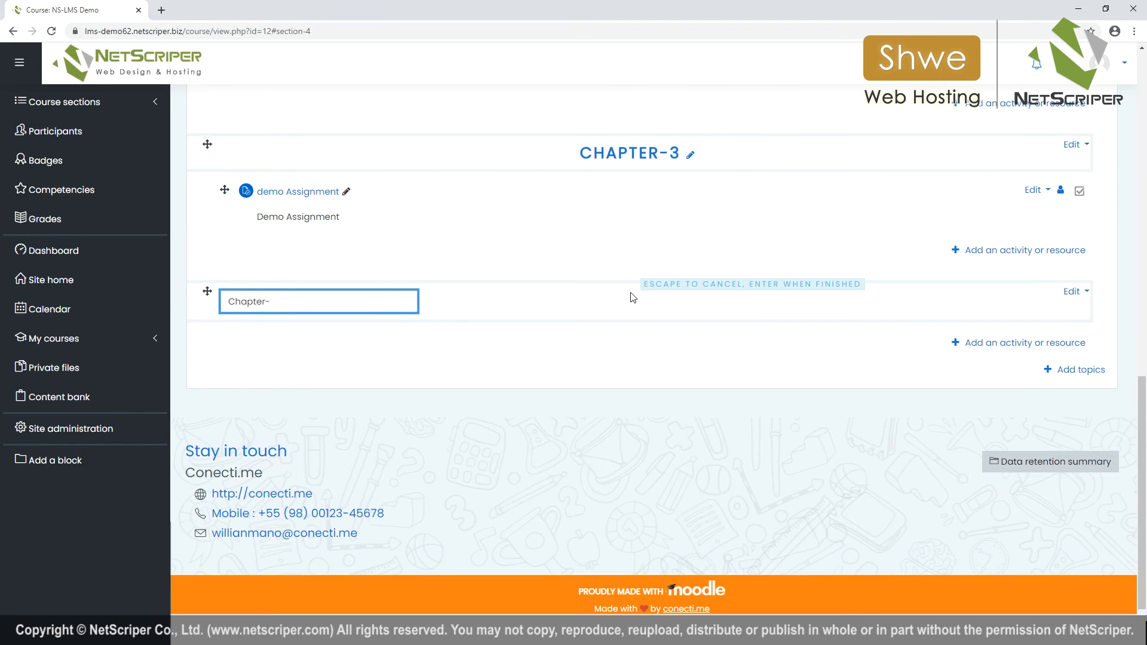
pyautogui.write('4')
pyautogui.press('Return')
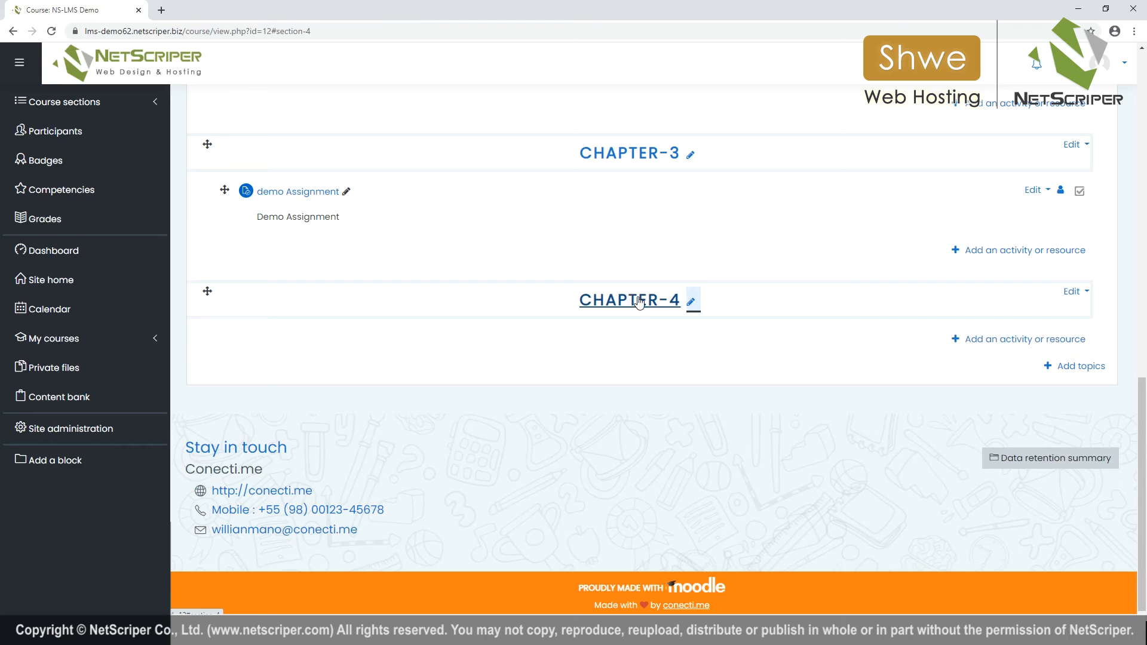
# Add a quiz named "Final Exam" to Chapter-4 with the description "Demo Exam" displayed on the course page
pyautogui.click(994, 339)
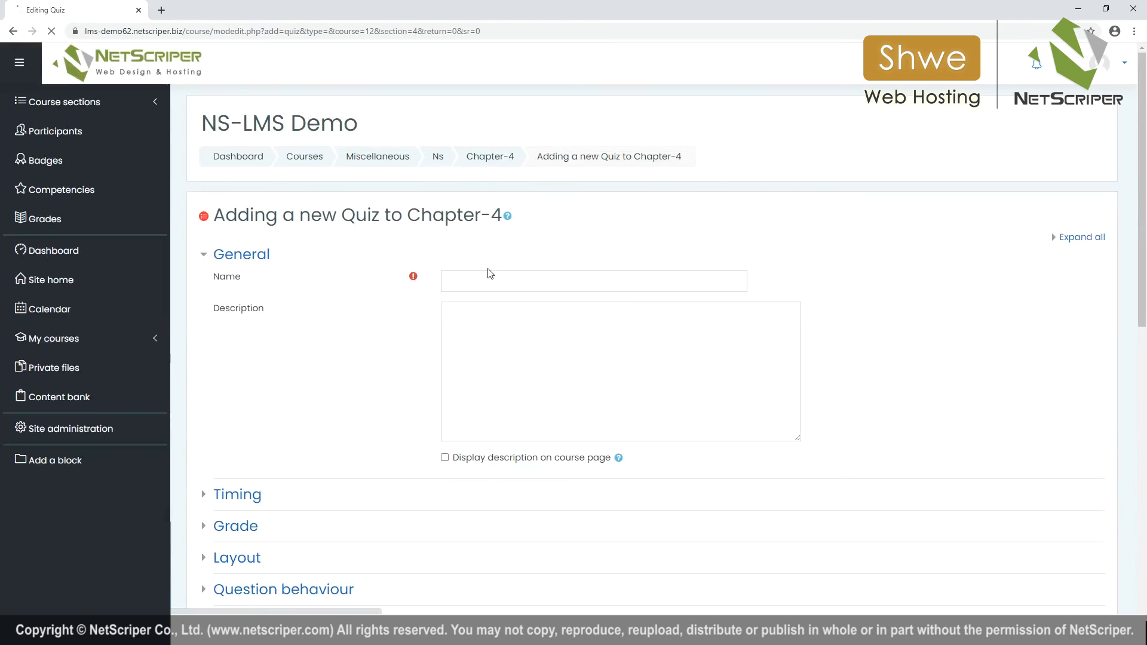
pyautogui.click(478, 277)
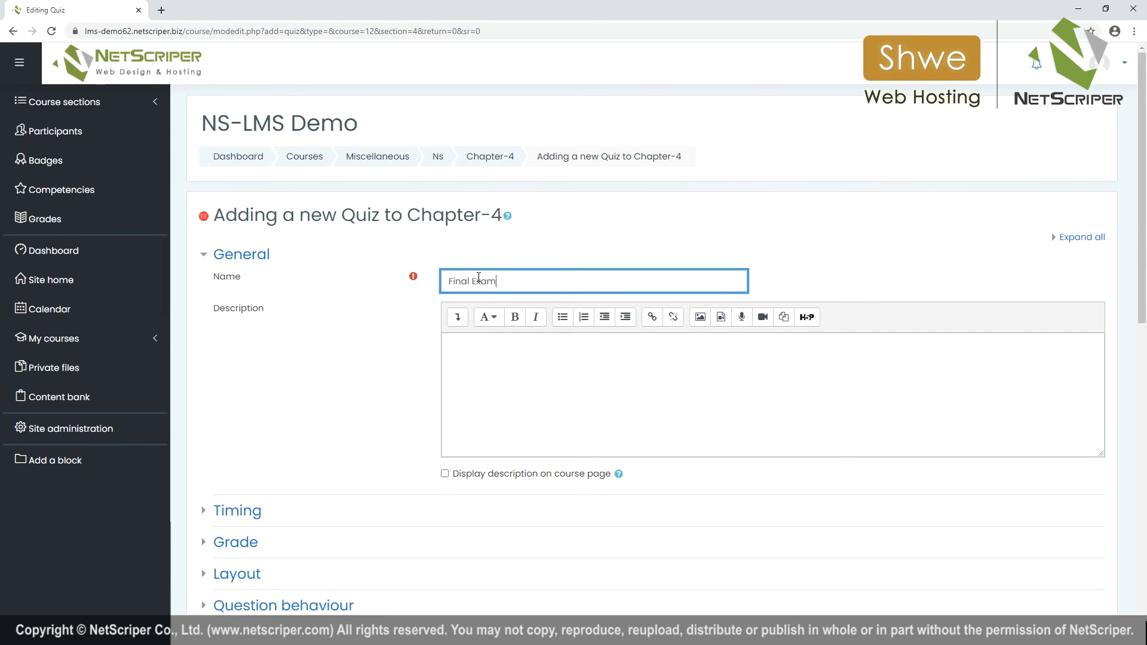
pyautogui.click(503, 348)
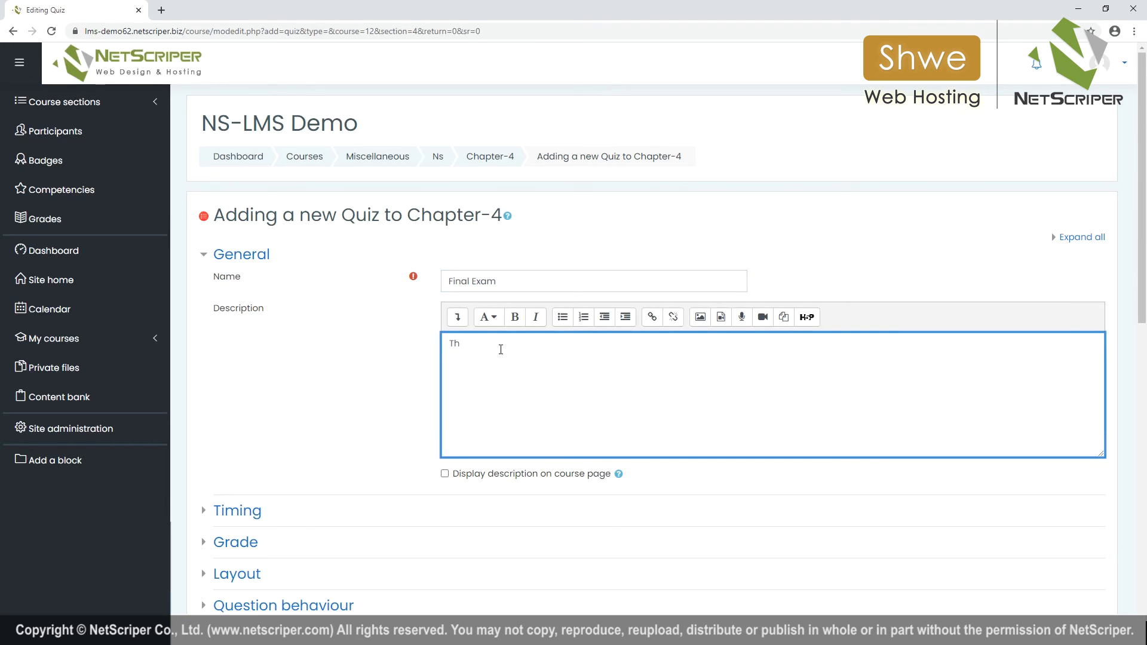
pyautogui.write('Demo Exam')
pyautogui.click(444, 473)
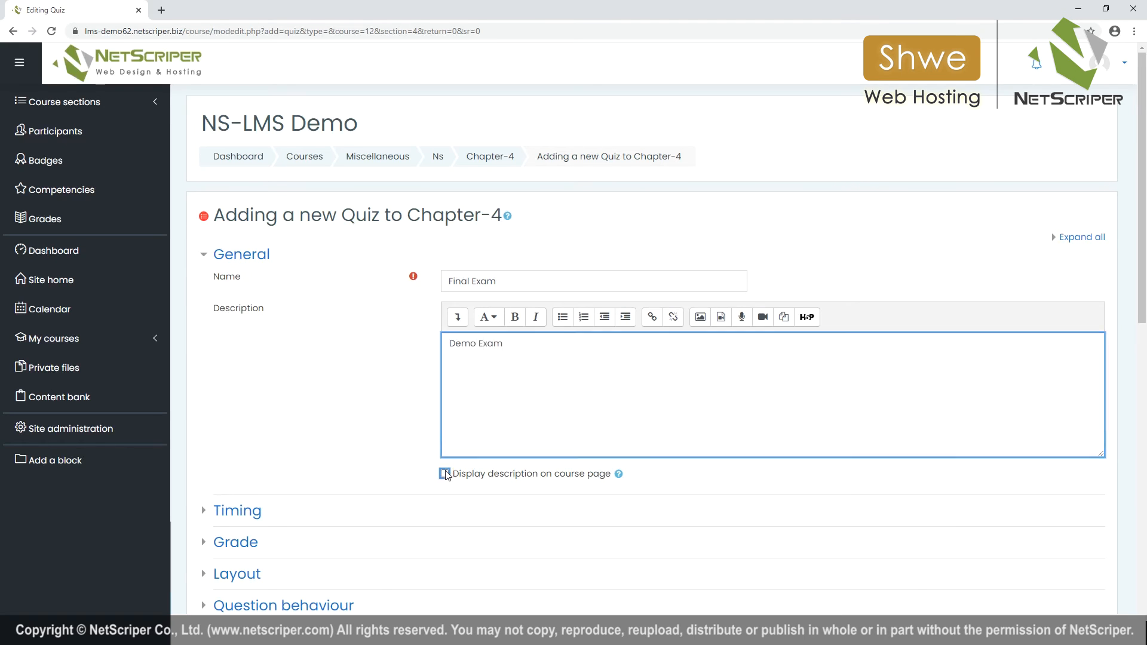
# Enable the quiz's opening date of 30 July 2020 and its closing date, setting the closing month to August
pyautogui.scroll(-2, 439, 468)
pyautogui.click(242, 391)
pyautogui.scroll(-2, 456, 369)
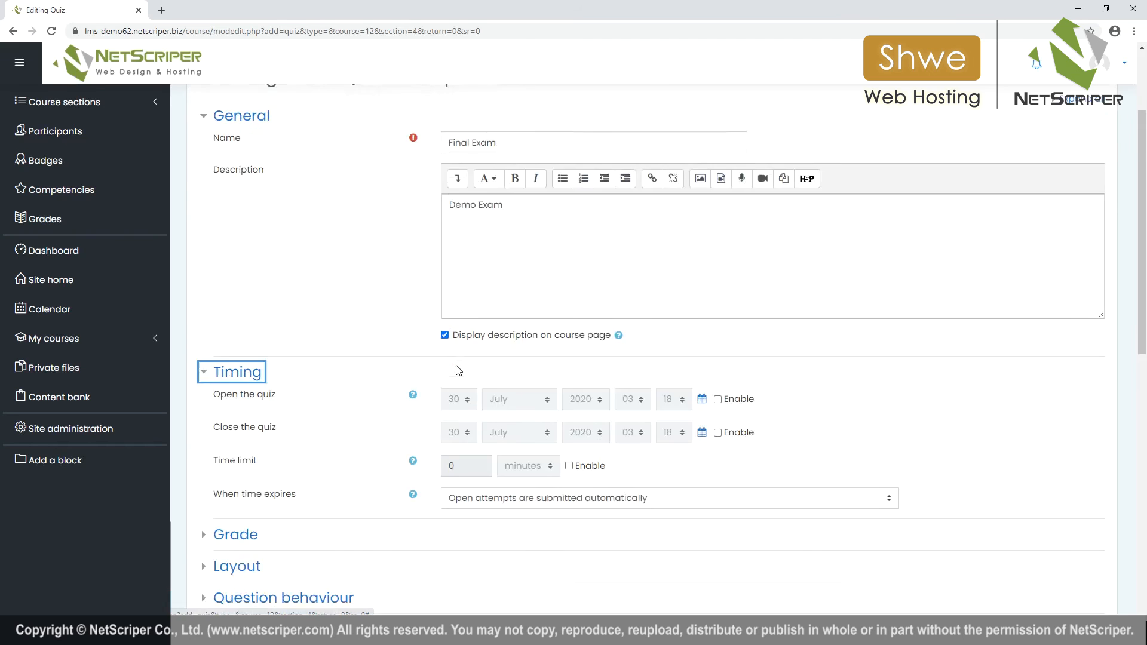
pyautogui.click(718, 300)
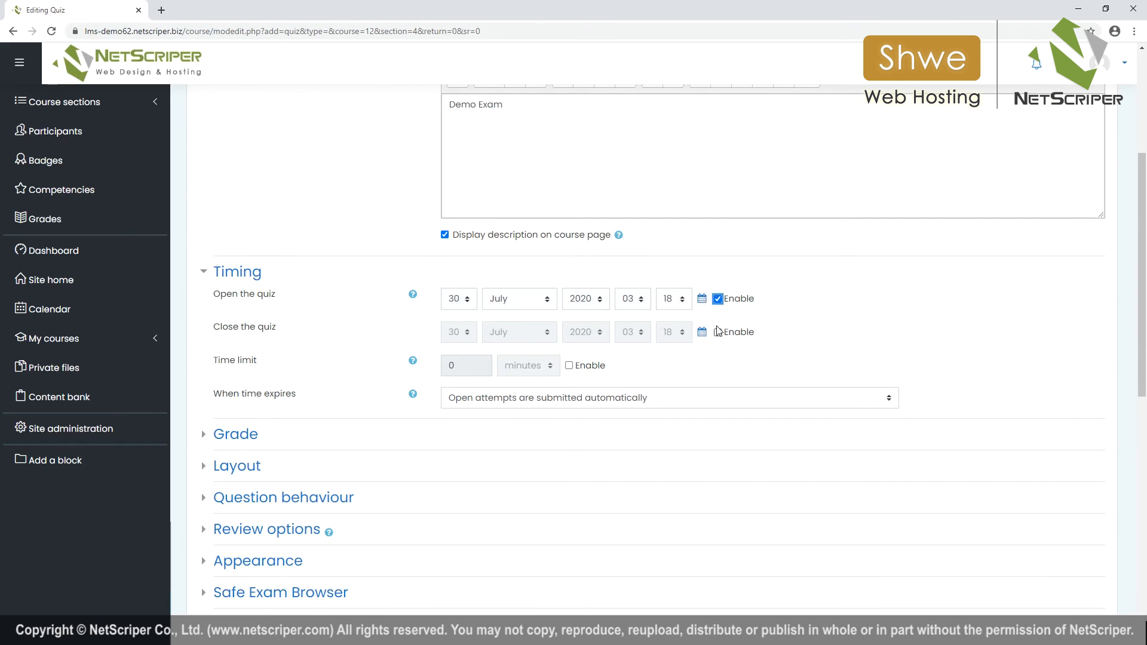
pyautogui.click(719, 333)
pyautogui.click(520, 332)
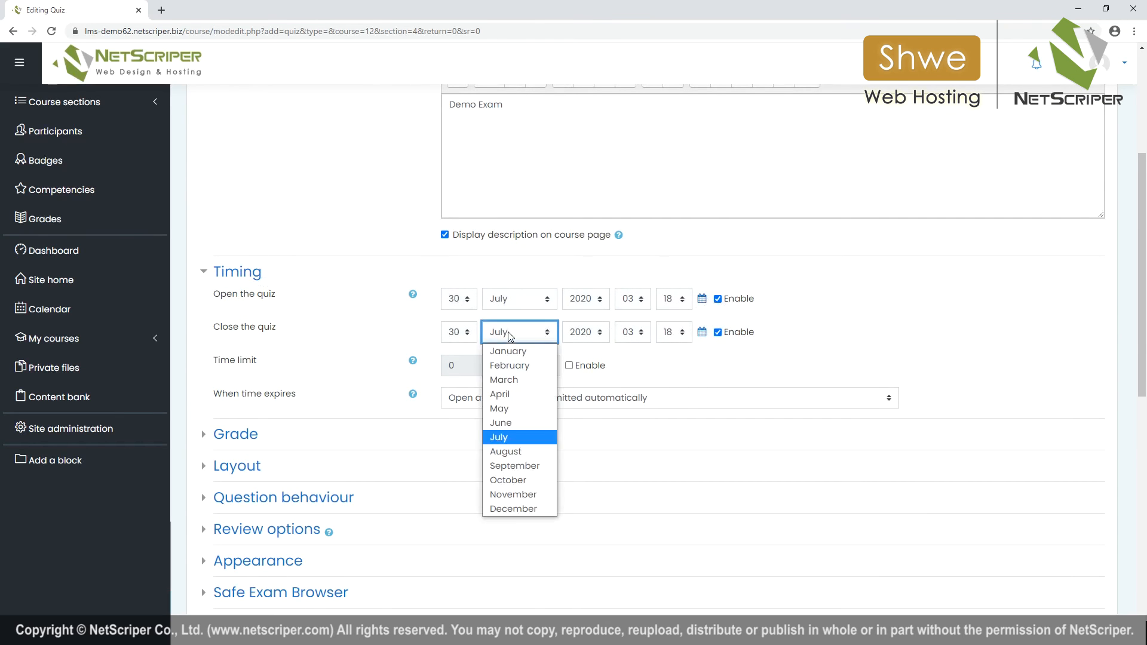
pyautogui.click(514, 451)
# Enable the quiz's time limit and set it to 30 minutes
pyautogui.scroll(-4, 608, 401)
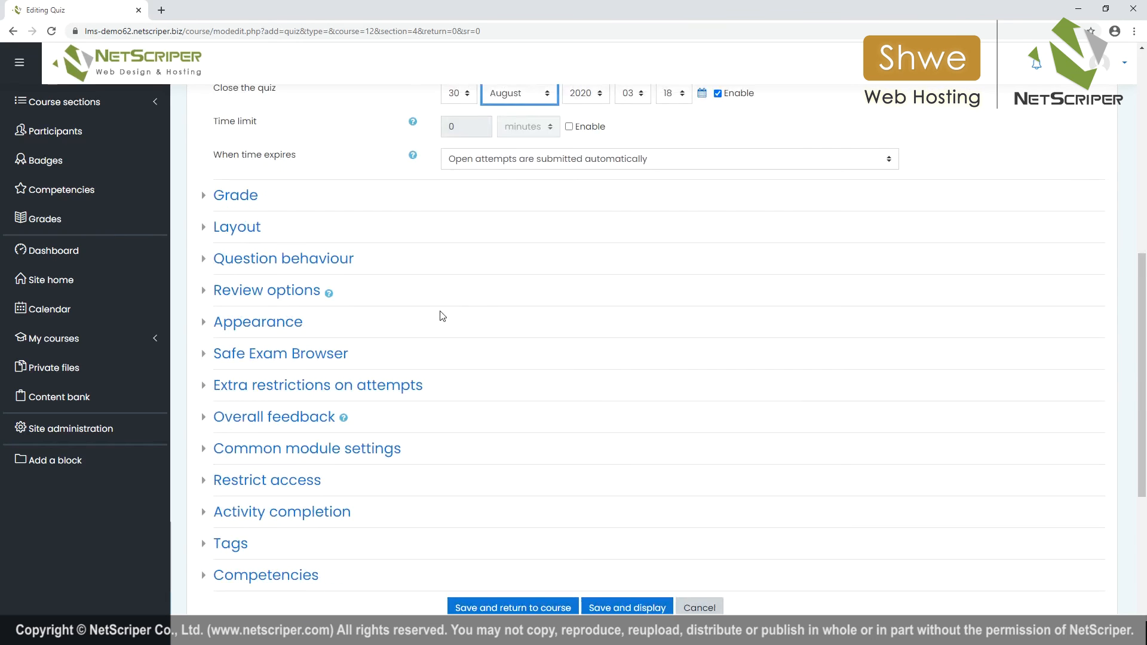
pyautogui.scroll(3, 444, 314)
pyautogui.click(568, 306)
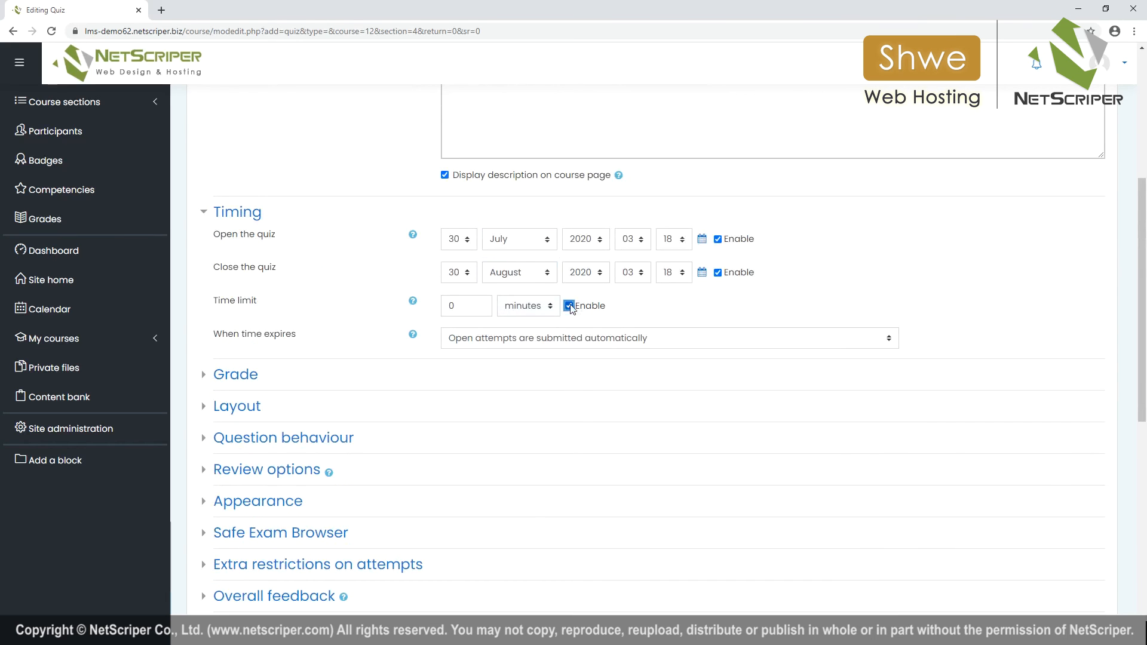
pyautogui.click(475, 307)
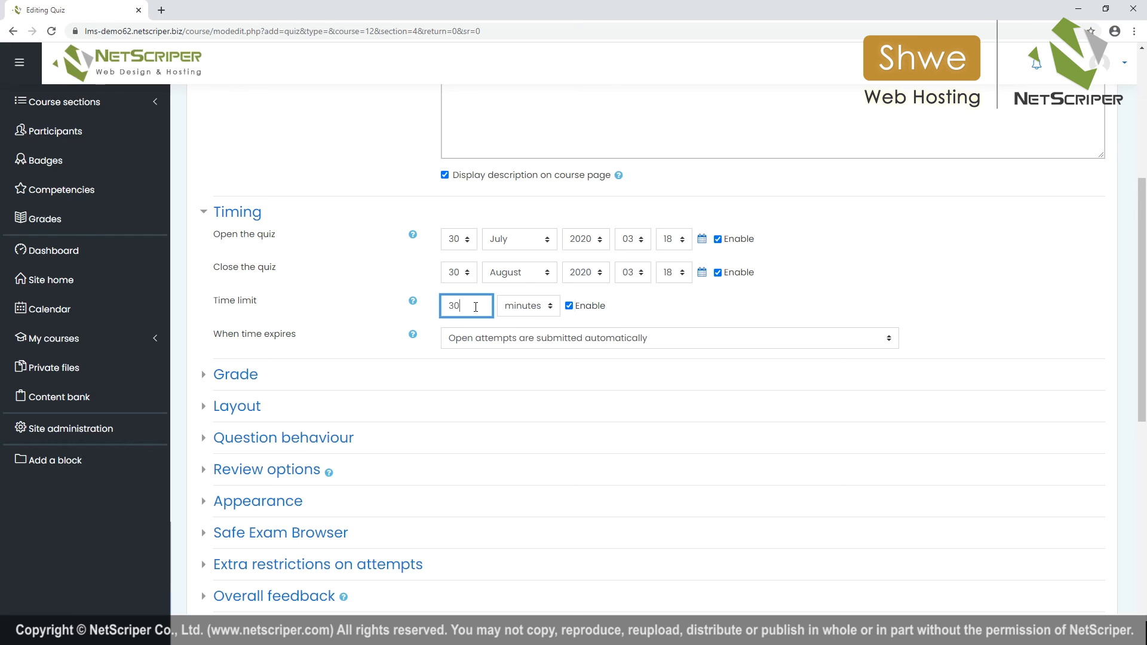
# Check the quiz's Grade options, then save and display the quiz
pyautogui.scroll(-2, 443, 359)
pyautogui.click(239, 257)
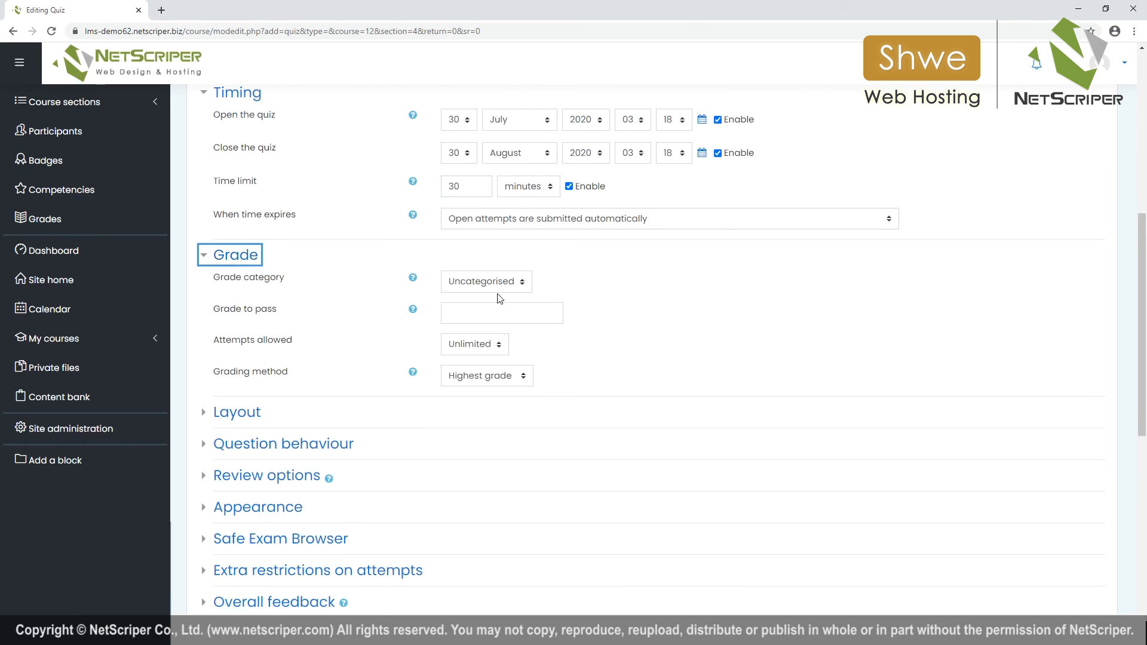
pyautogui.click(463, 319)
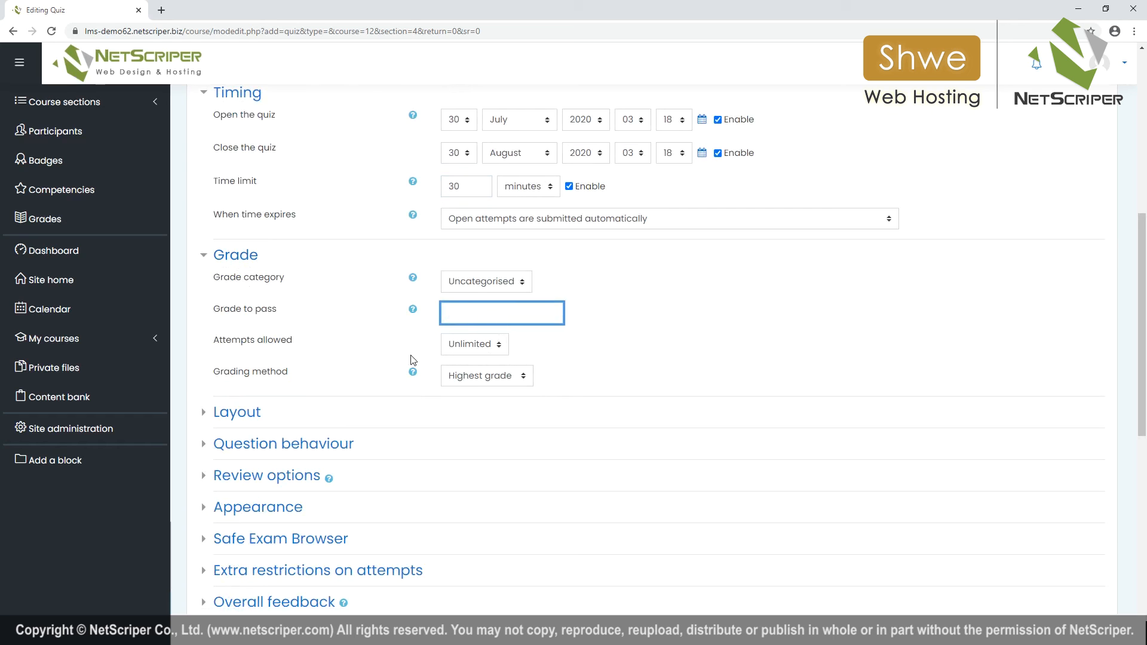
pyautogui.scroll(-5, 468, 319)
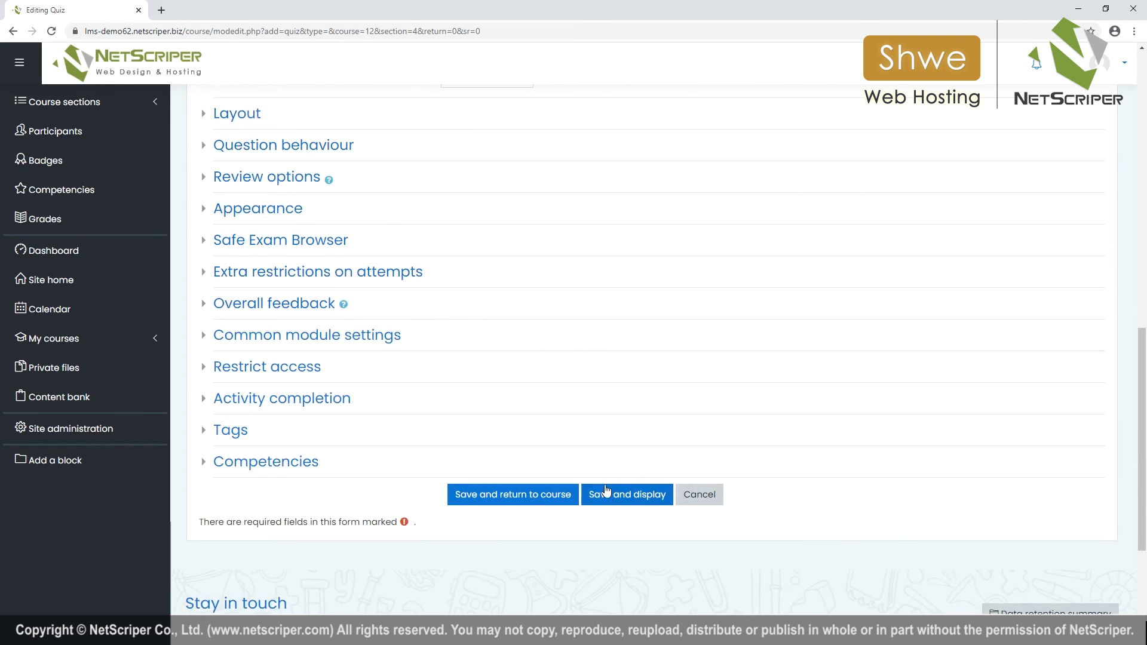
pyautogui.click(622, 497)
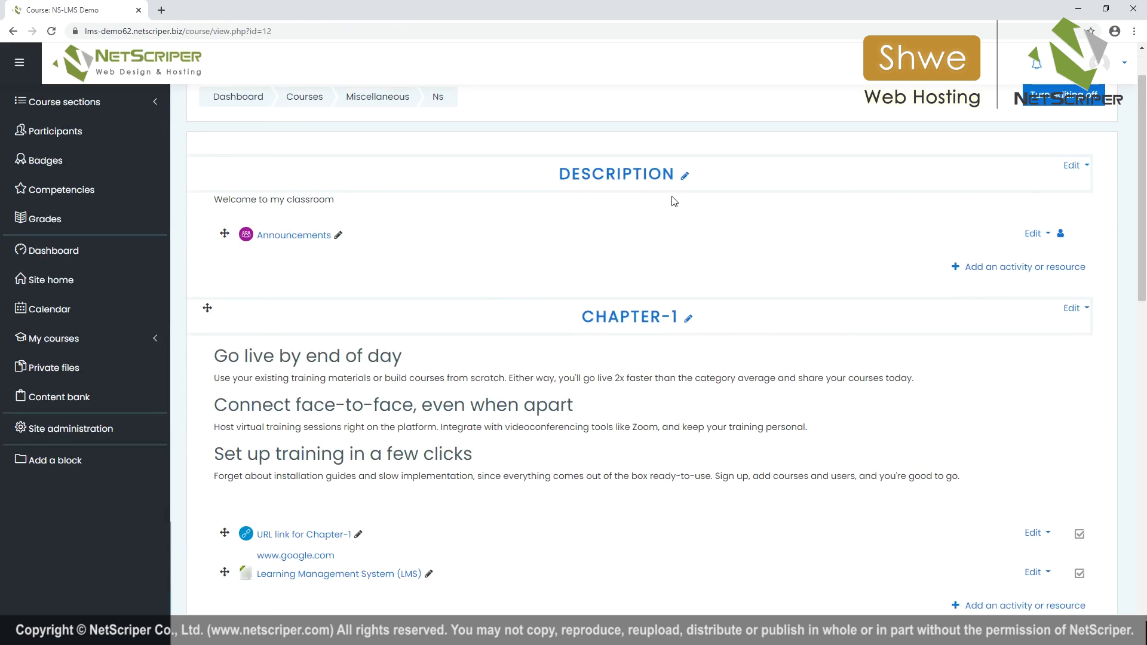
# Review the NS-LMS Demo course page from the Description section through Chapter-4
pyautogui.scroll(-3, 678, 181)
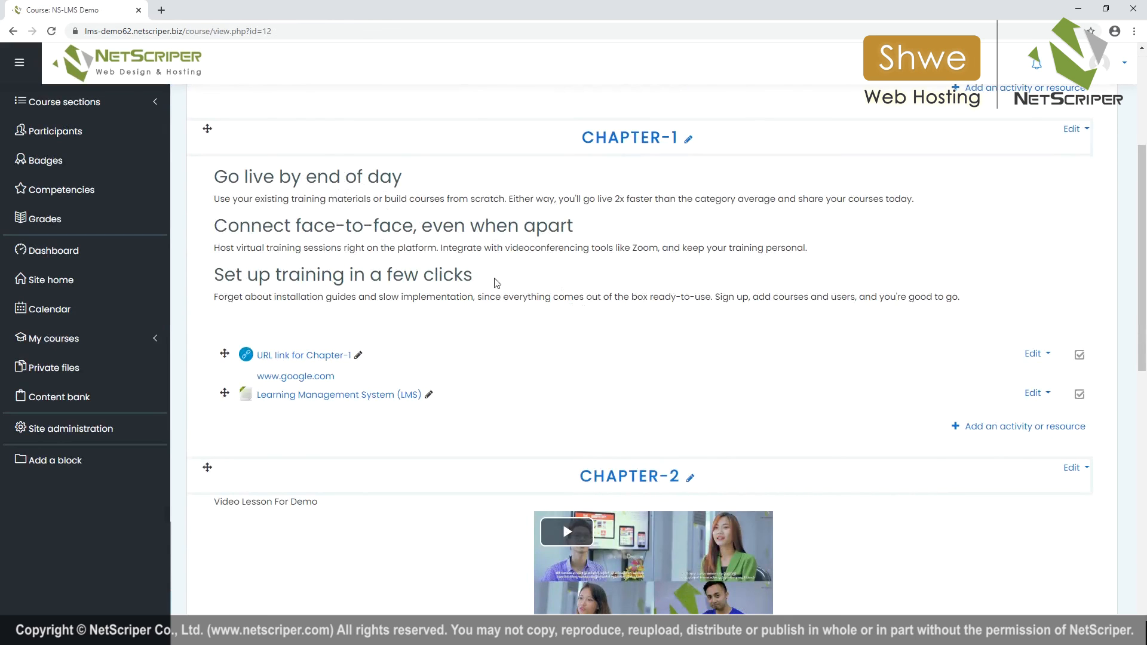
pyautogui.scroll(-2, 396, 278)
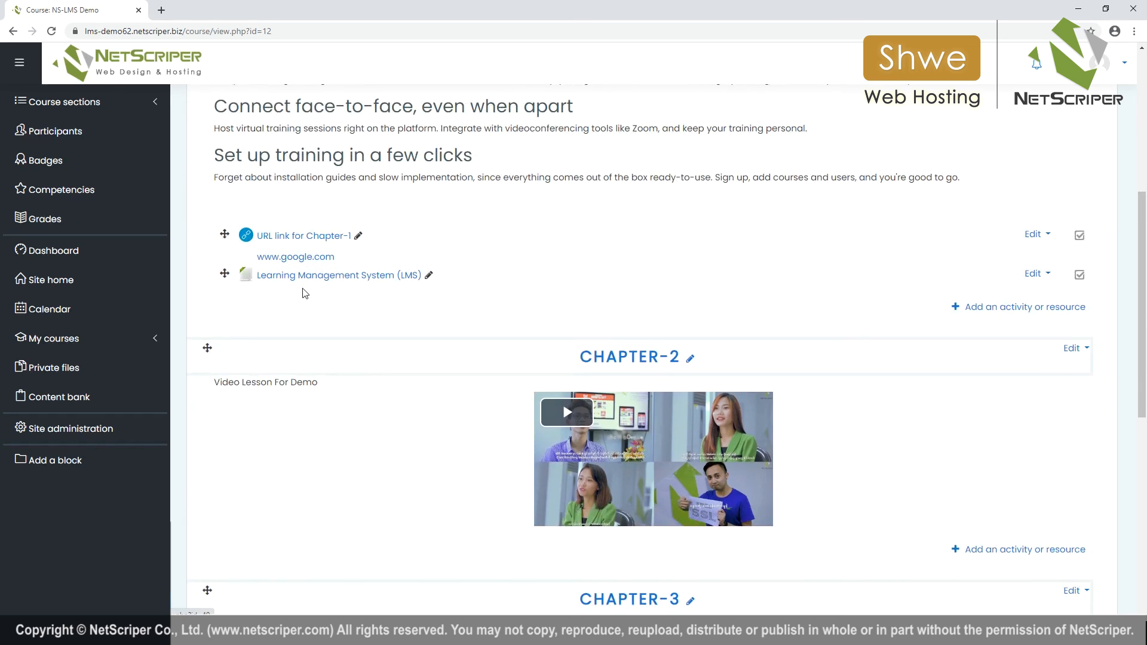
pyautogui.scroll(-2, 311, 291)
pyautogui.scroll(-3, 581, 328)
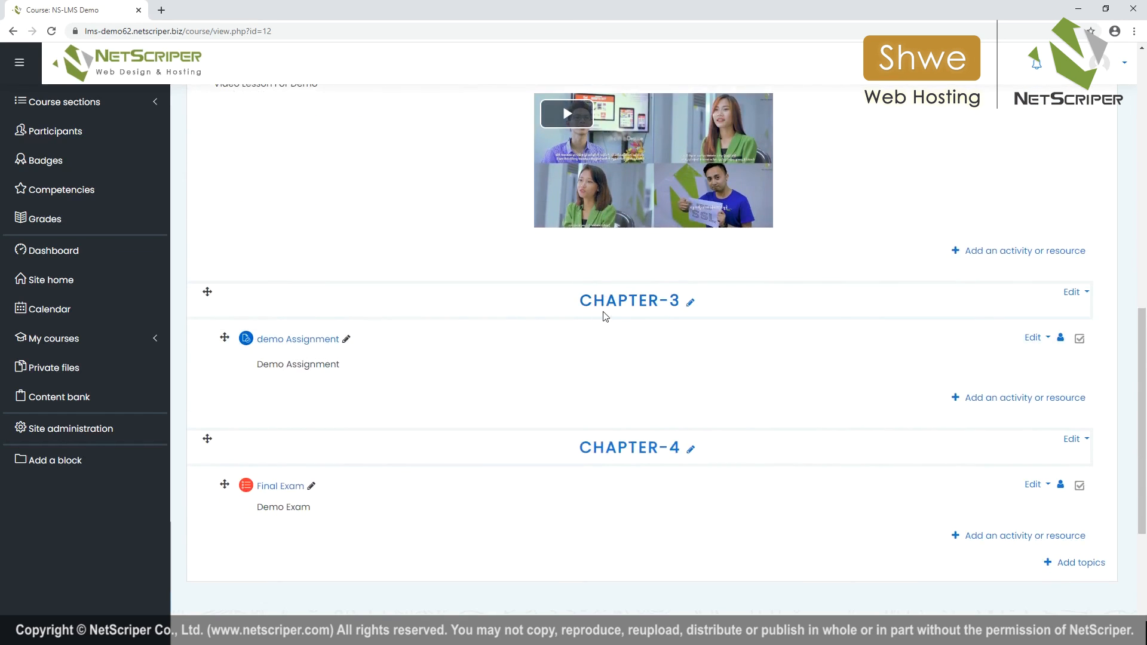
pyautogui.scroll(-1, 518, 369)
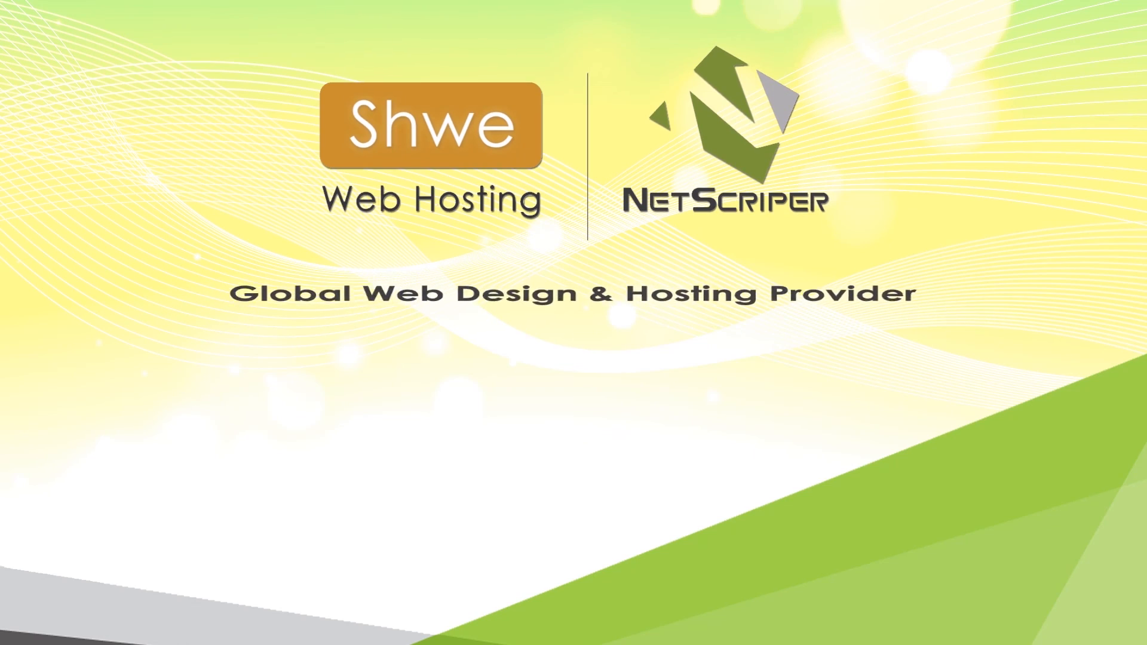